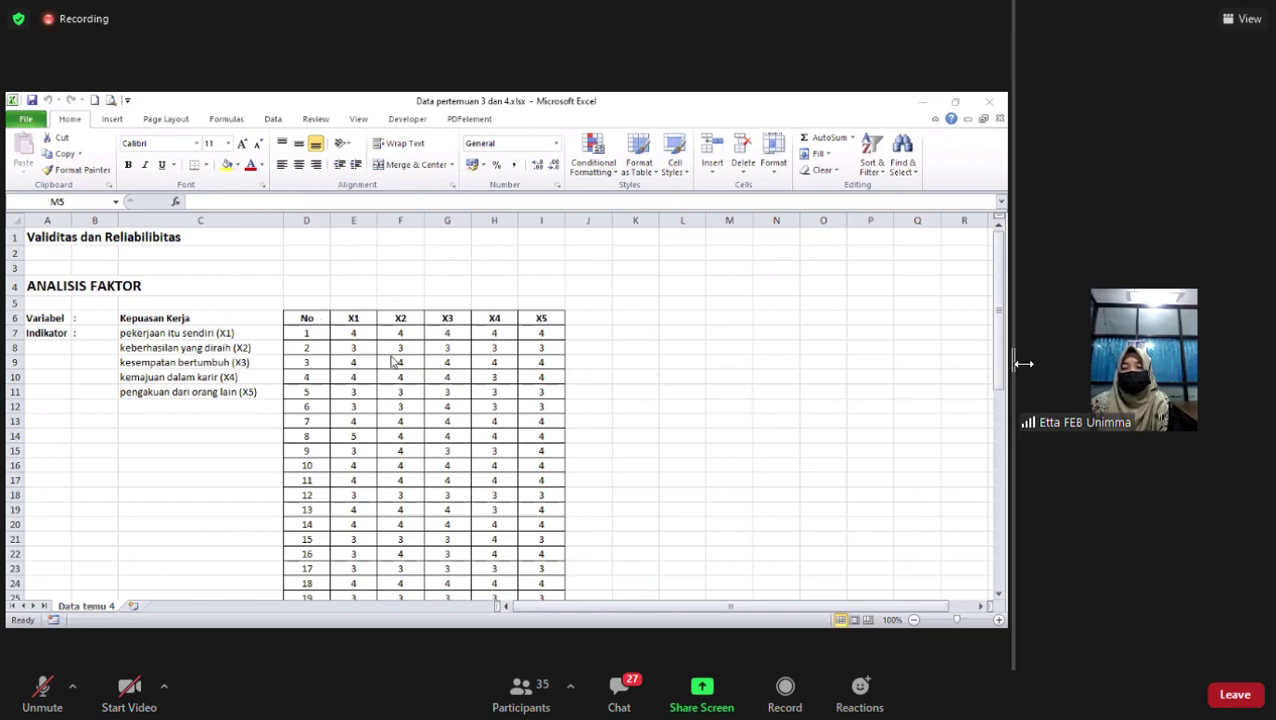
pyautogui.moveTo(1012, 365); pyautogui.dragTo(1135, 379)
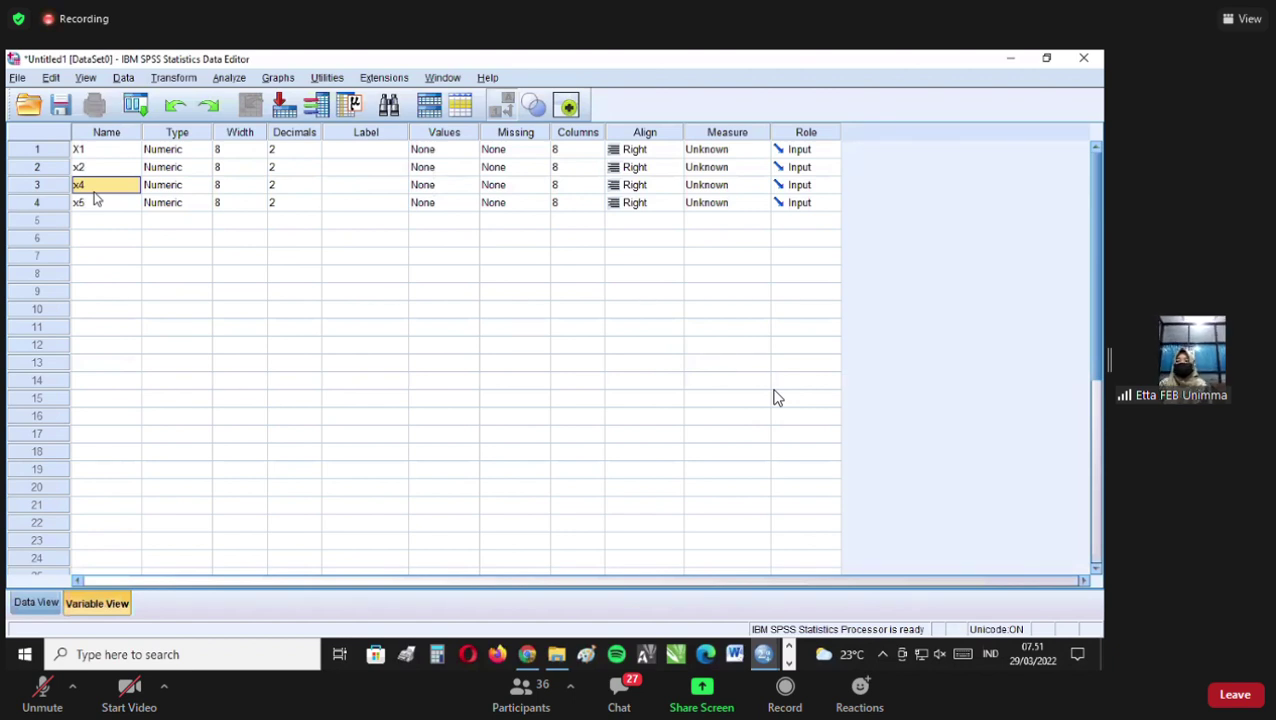
# Name the third, fourth and fifth variables x3, x4 and x5.
pyautogui.write('x3')
pyautogui.press('Return')
pyautogui.write('x4')
pyautogui.press('Return')
pyautogui.write('x')
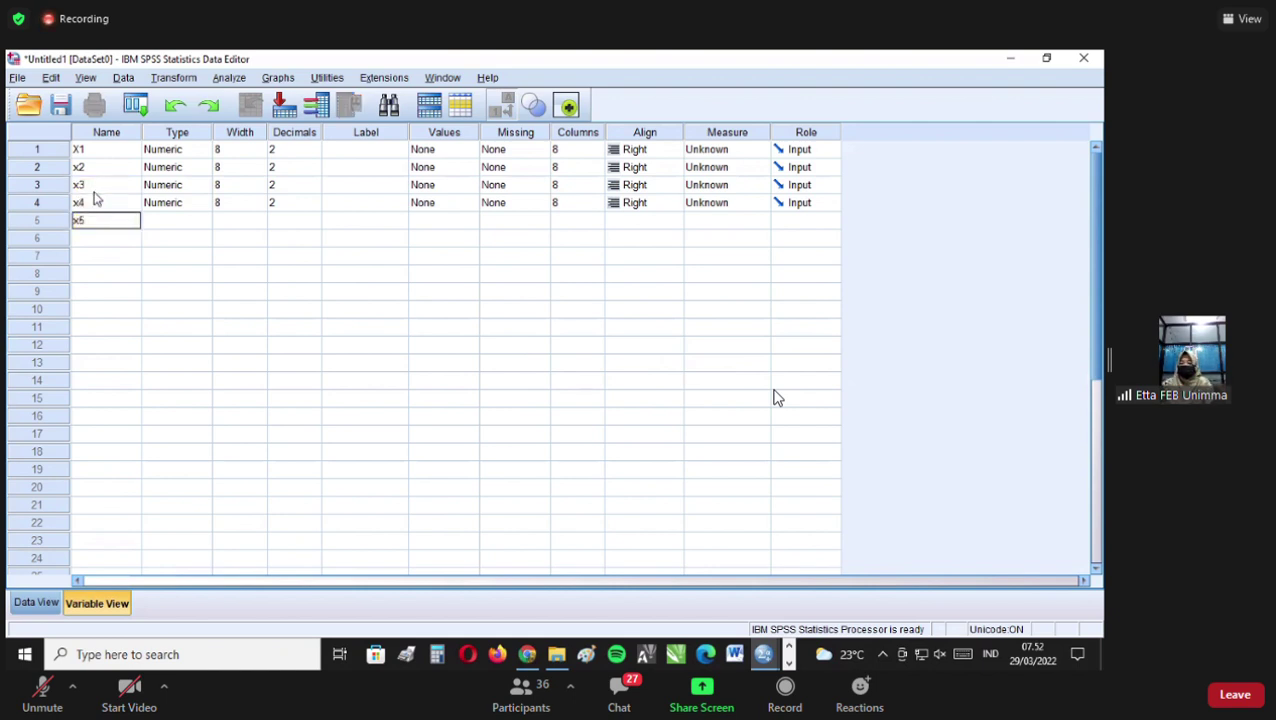
pyautogui.write('5')
pyautogui.press('Return')
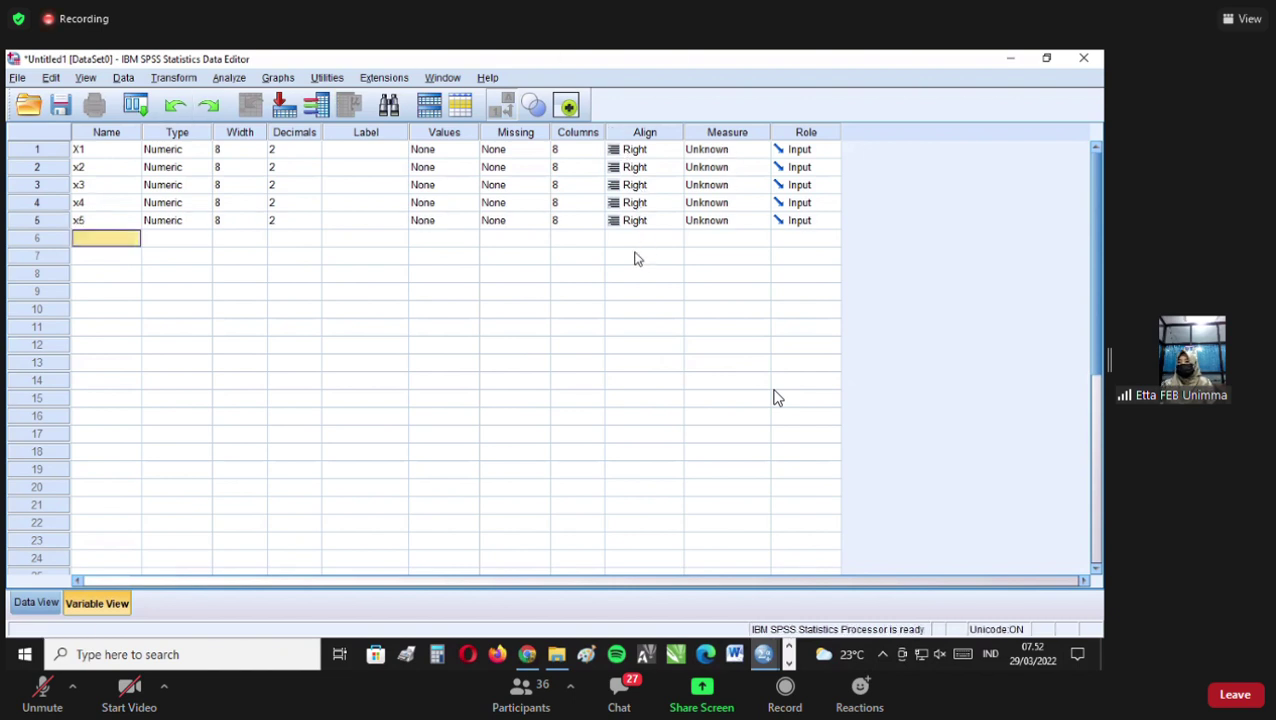
# Show the empty data grid, then switch to the Excel workbook and copy the X1–X5 responses in E7:I56.
pyautogui.click(38, 603)
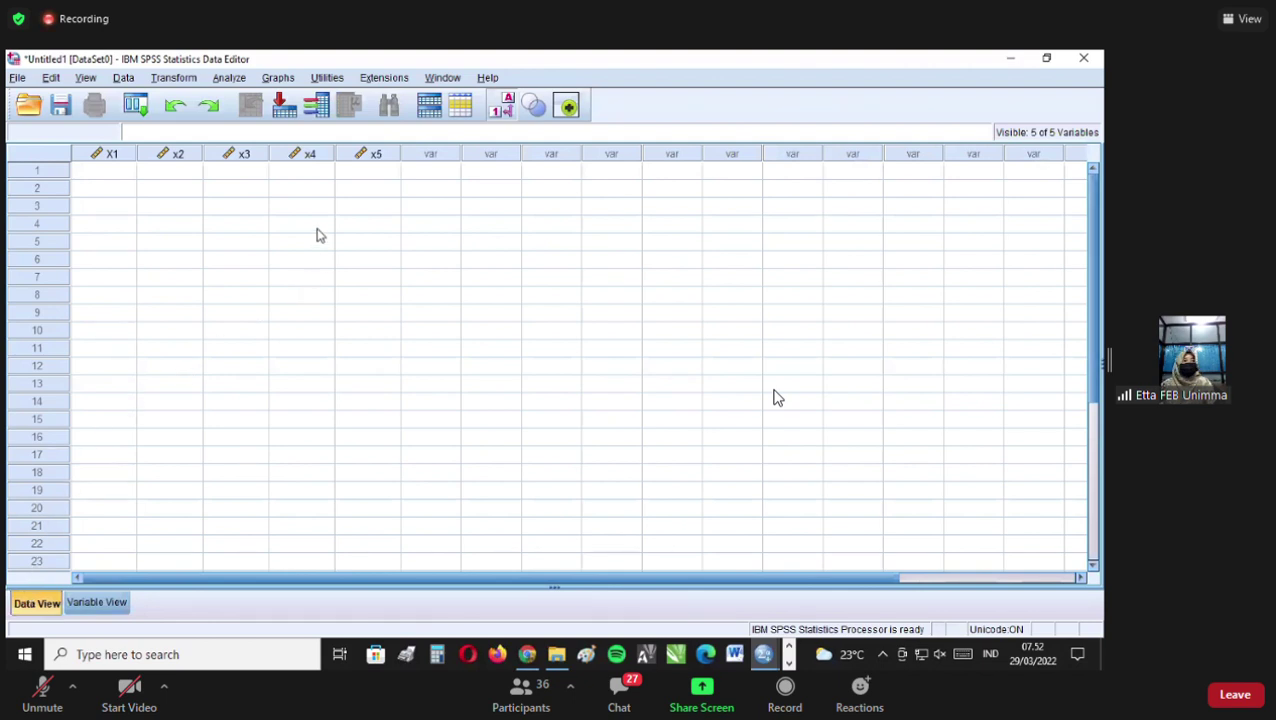
pyautogui.click(788, 661)
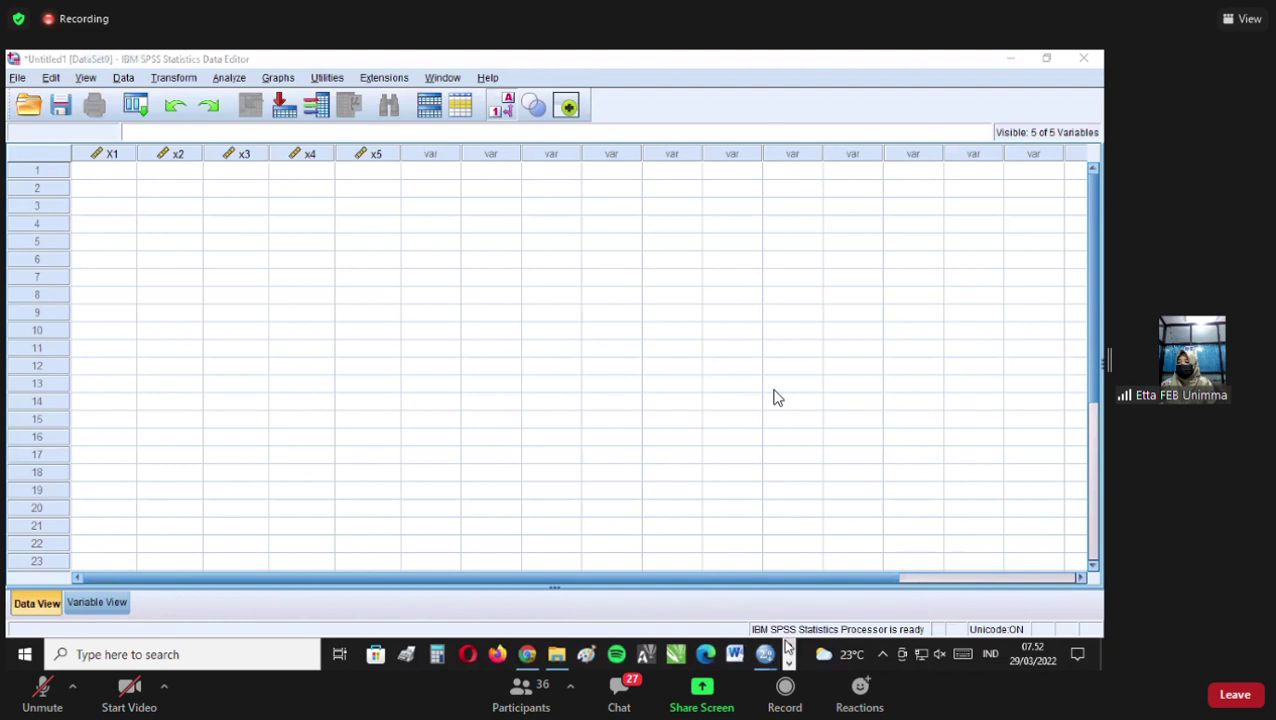
pyautogui.click(789, 661)
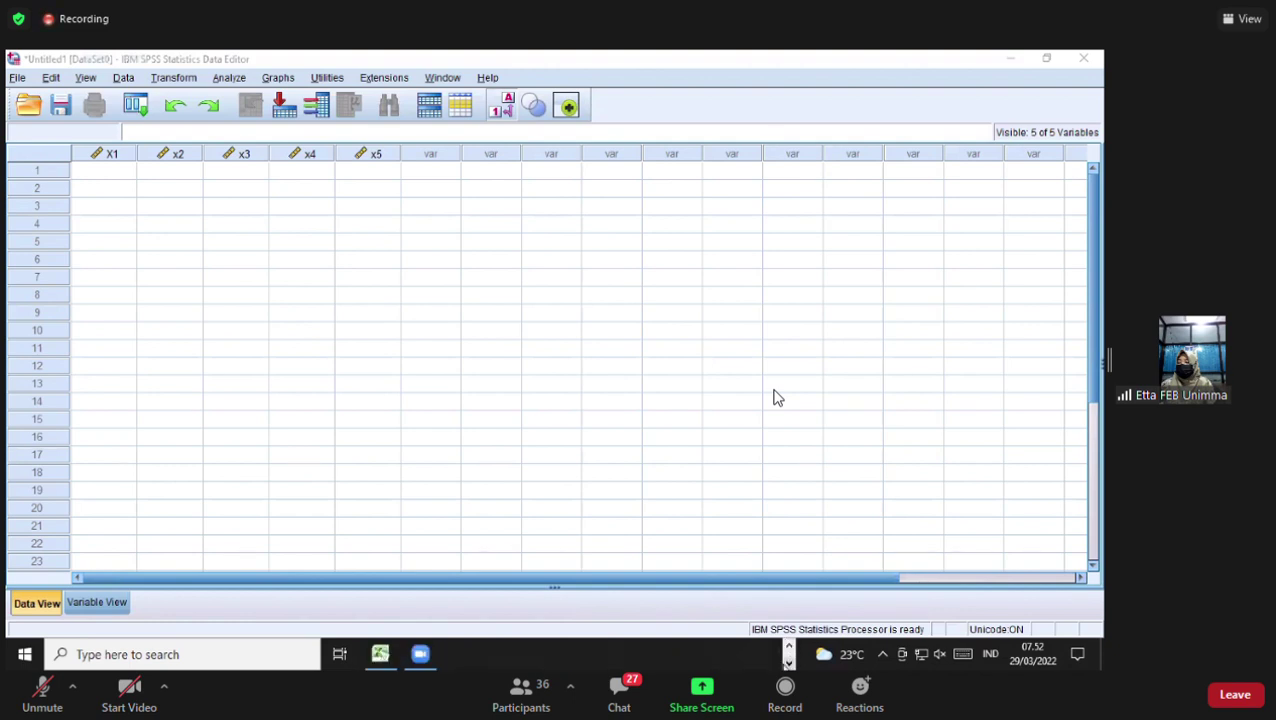
pyautogui.click(380, 656)
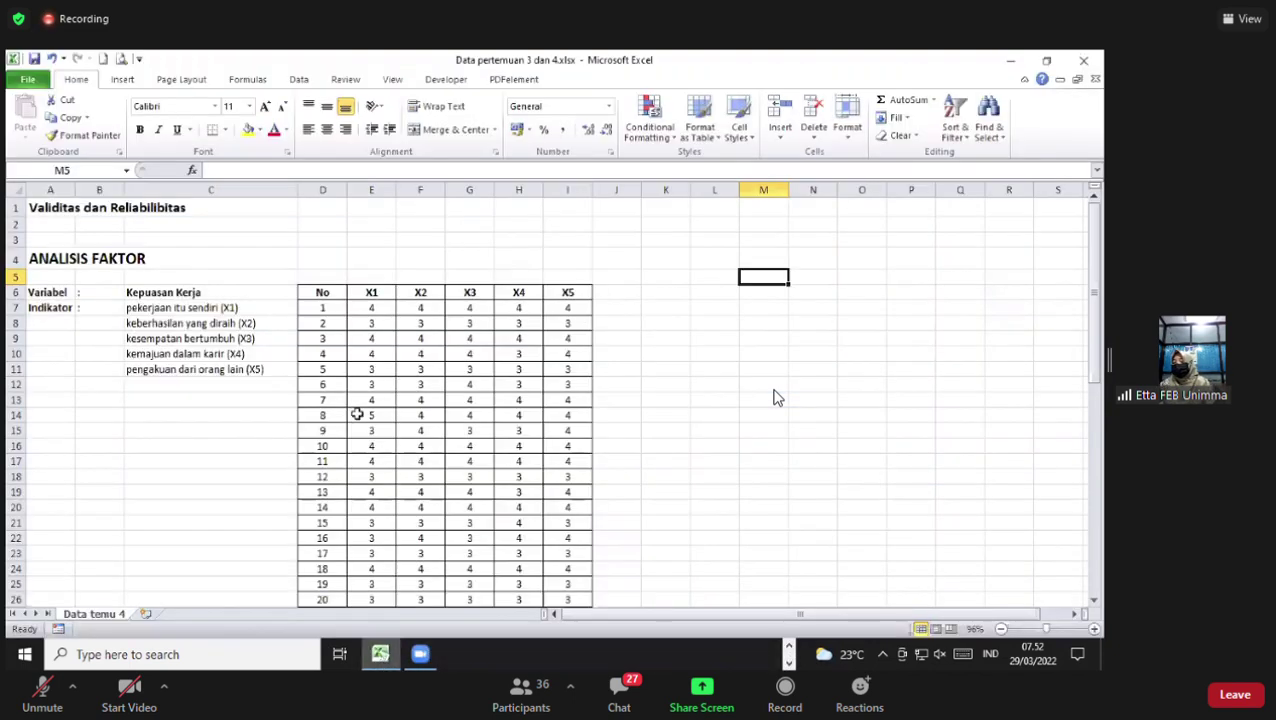
pyautogui.moveTo(371, 308); pyautogui.dragTo(560, 559)
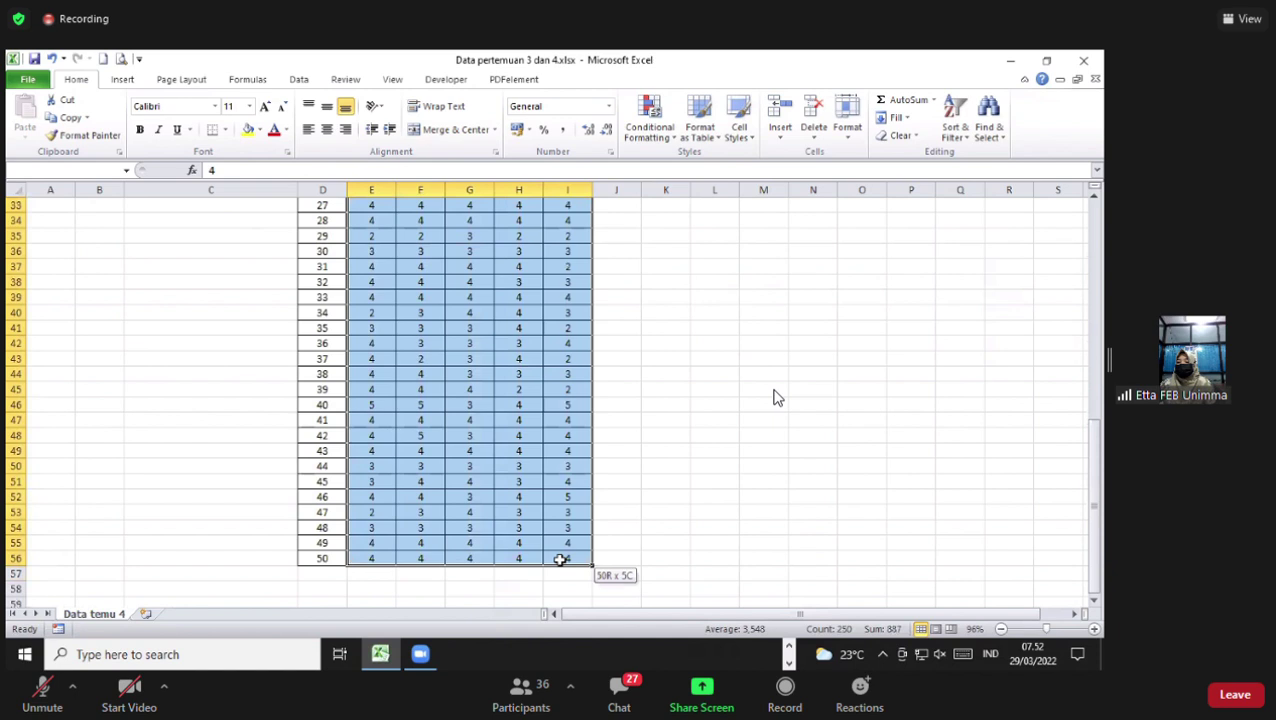
pyautogui.moveTo(560, 559); pyautogui.dragTo(560, 559)
pyautogui.hotkey('ctrl', 'c')
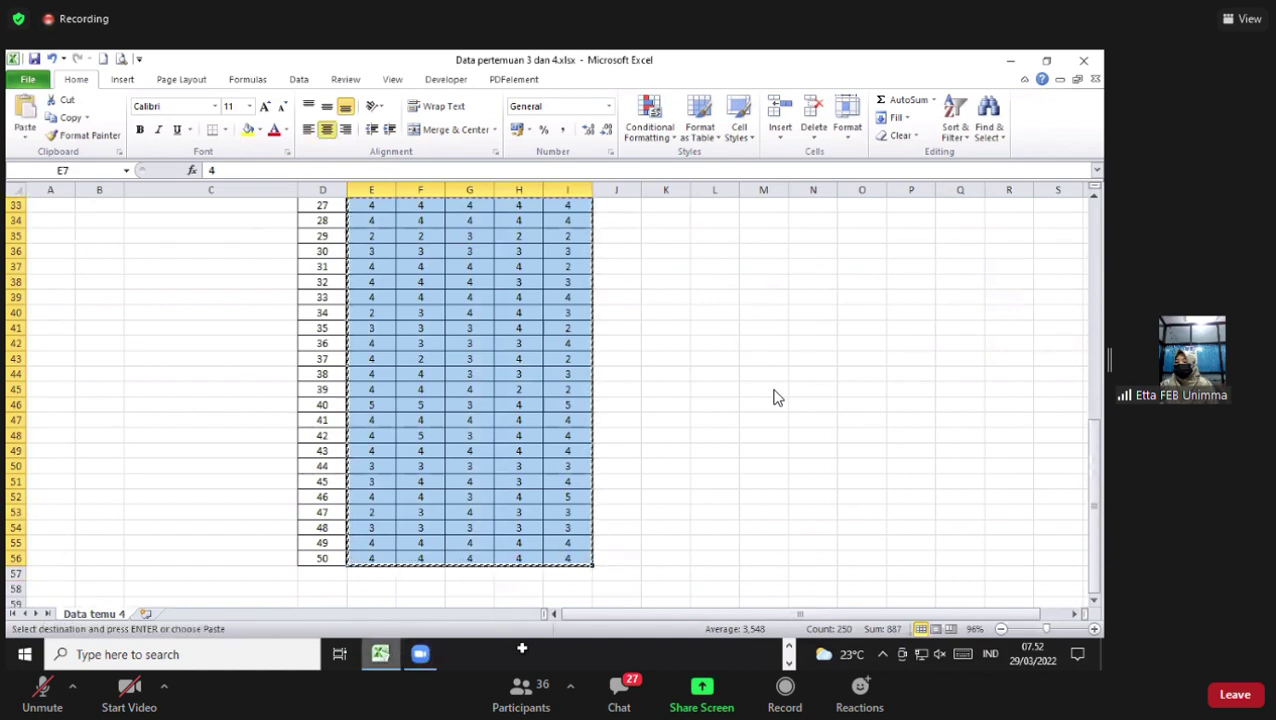
# Switch back to SPSS and paste the copied responses into the data grid starting at row 1 of X1.
pyautogui.click(789, 647)
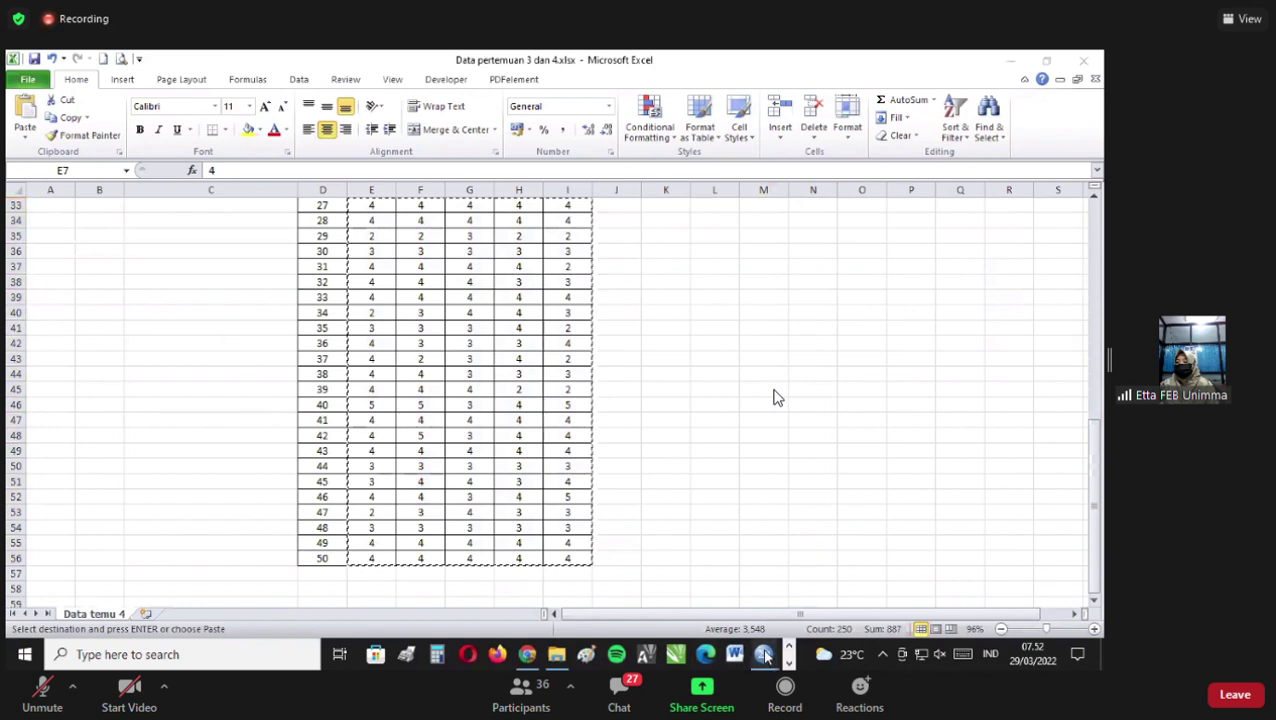
pyautogui.moveTo(765, 655)
pyautogui.click(731, 598)
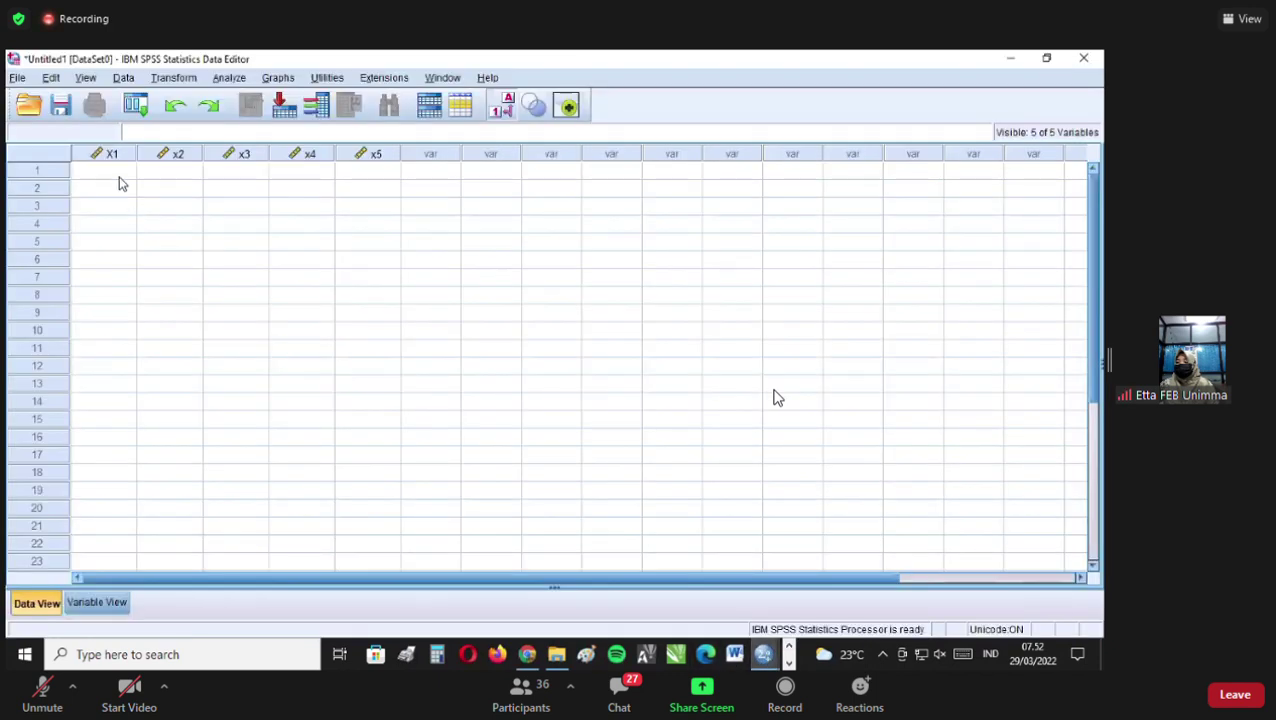
pyautogui.click(120, 172)
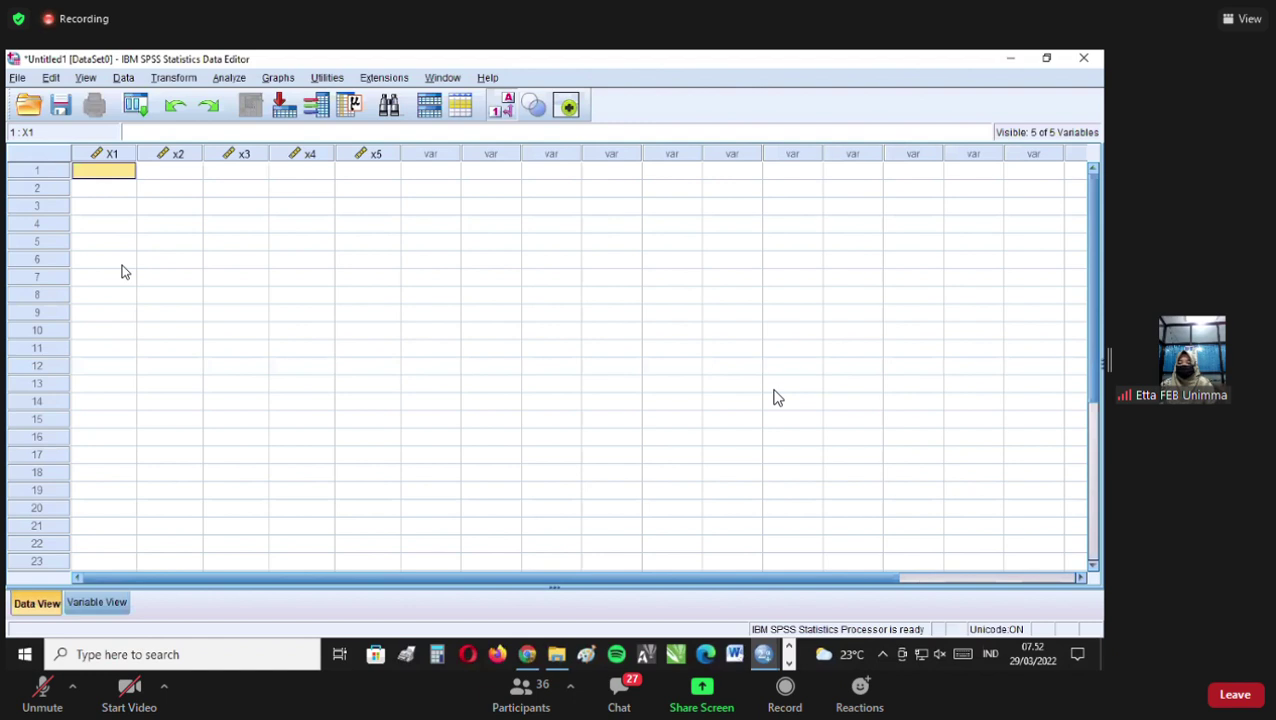
pyautogui.hotkey('ctrl', 'v')
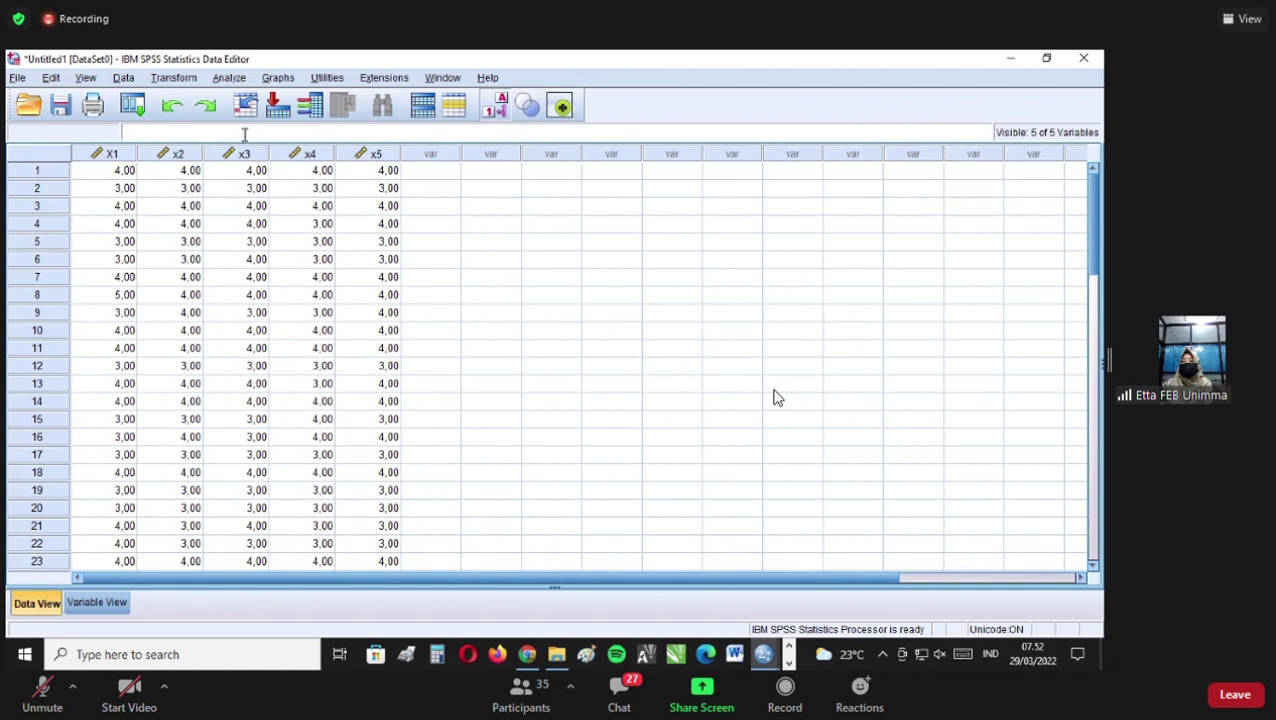
# Start a Factor Analysis under Dimension Reduction and add X1 through x5 as its variables.
pyautogui.click(222, 82)
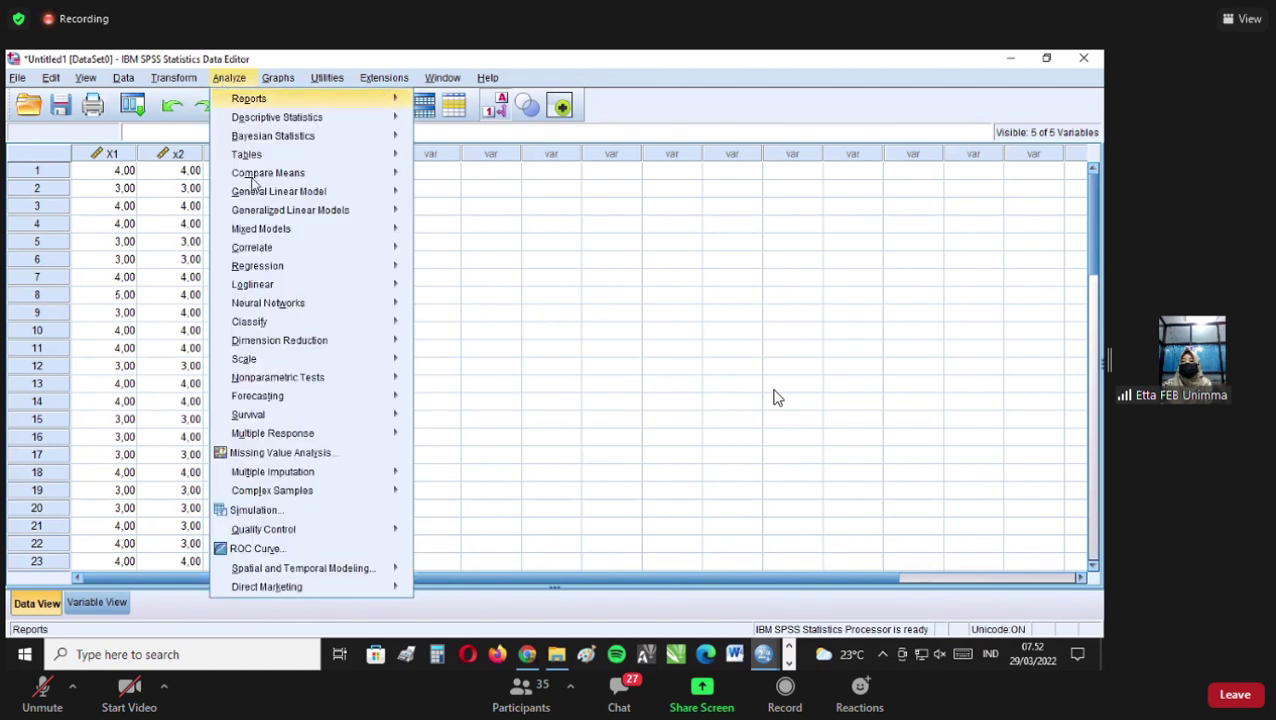
pyautogui.moveTo(254, 234)
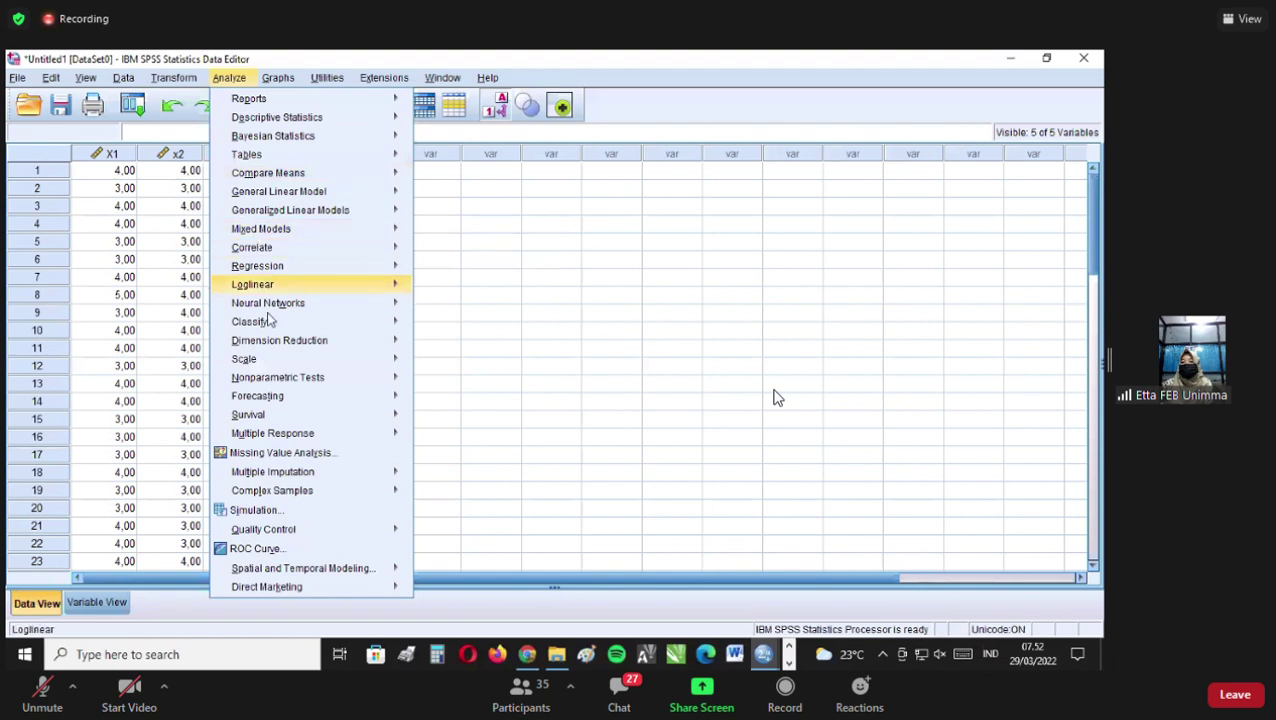
pyautogui.moveTo(277, 348)
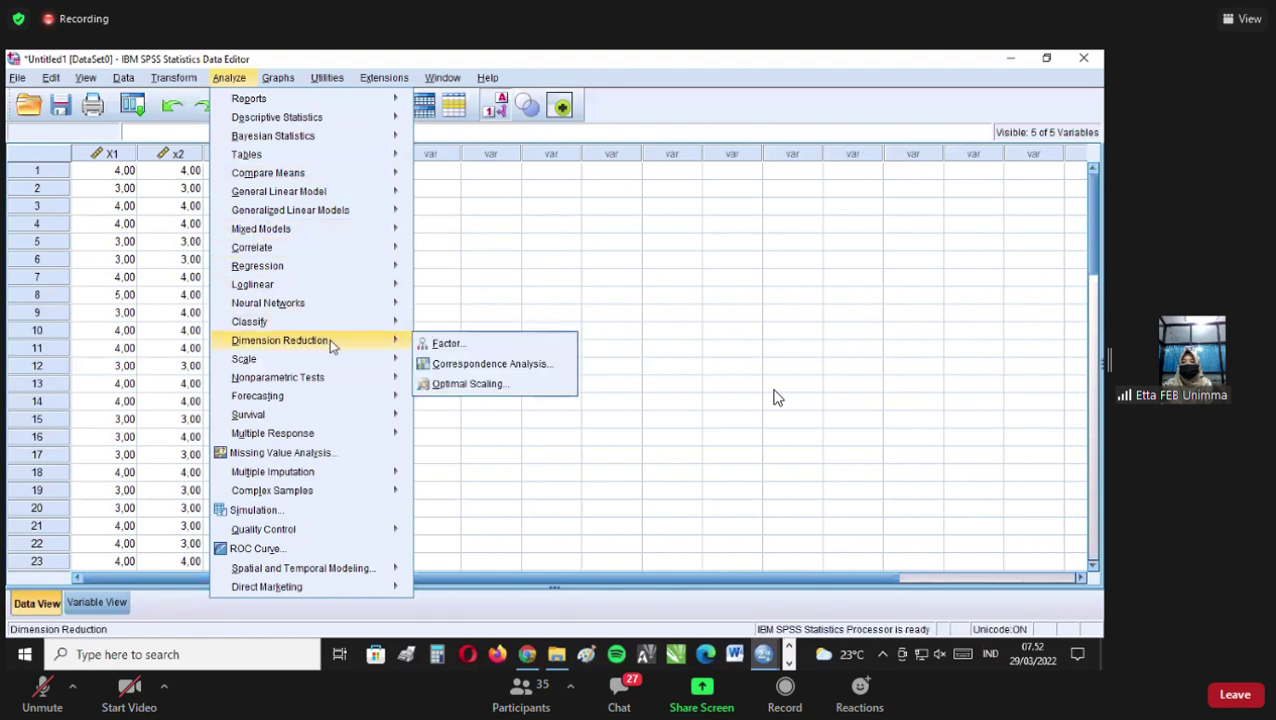
pyautogui.click(462, 346)
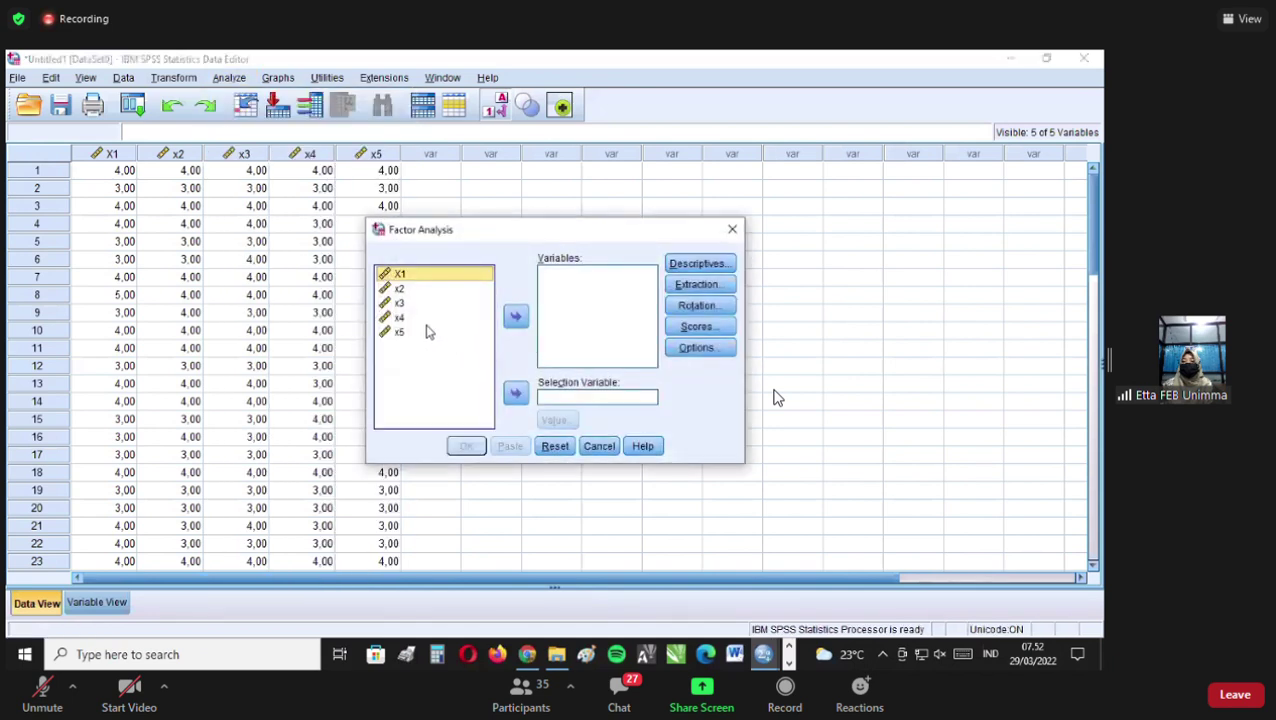
pyautogui.keyDown('shift'); pyautogui.click(400, 333); pyautogui.keyUp('shift')
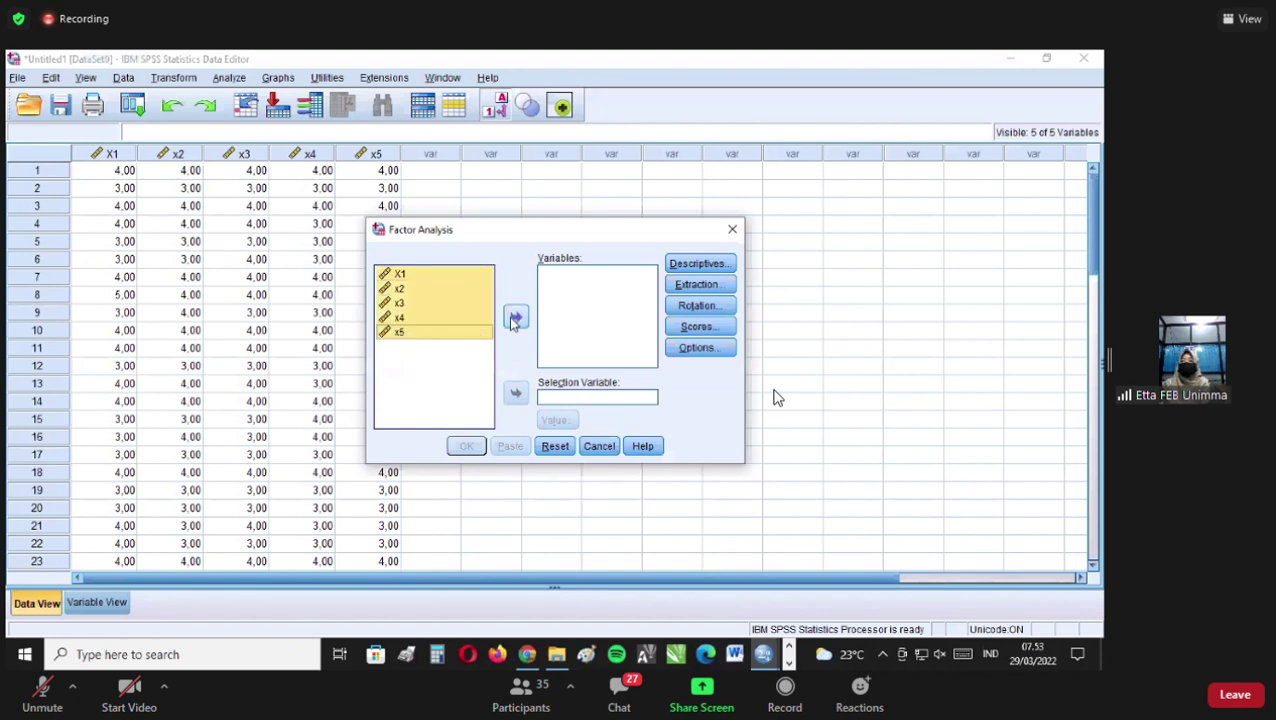
pyautogui.click(515, 318)
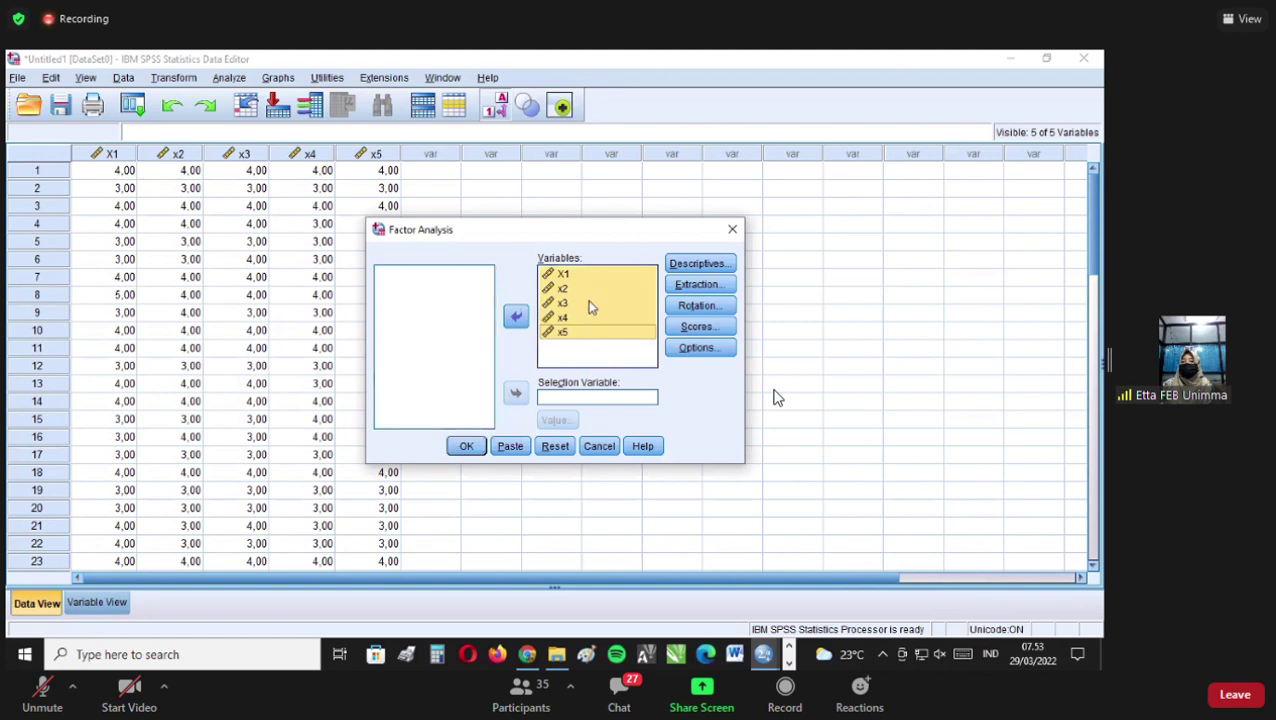
# Include Coefficients, KMO and Bartlett's test of sphericity, and Anti-image in the factor analysis descriptives.
pyautogui.click(694, 270)
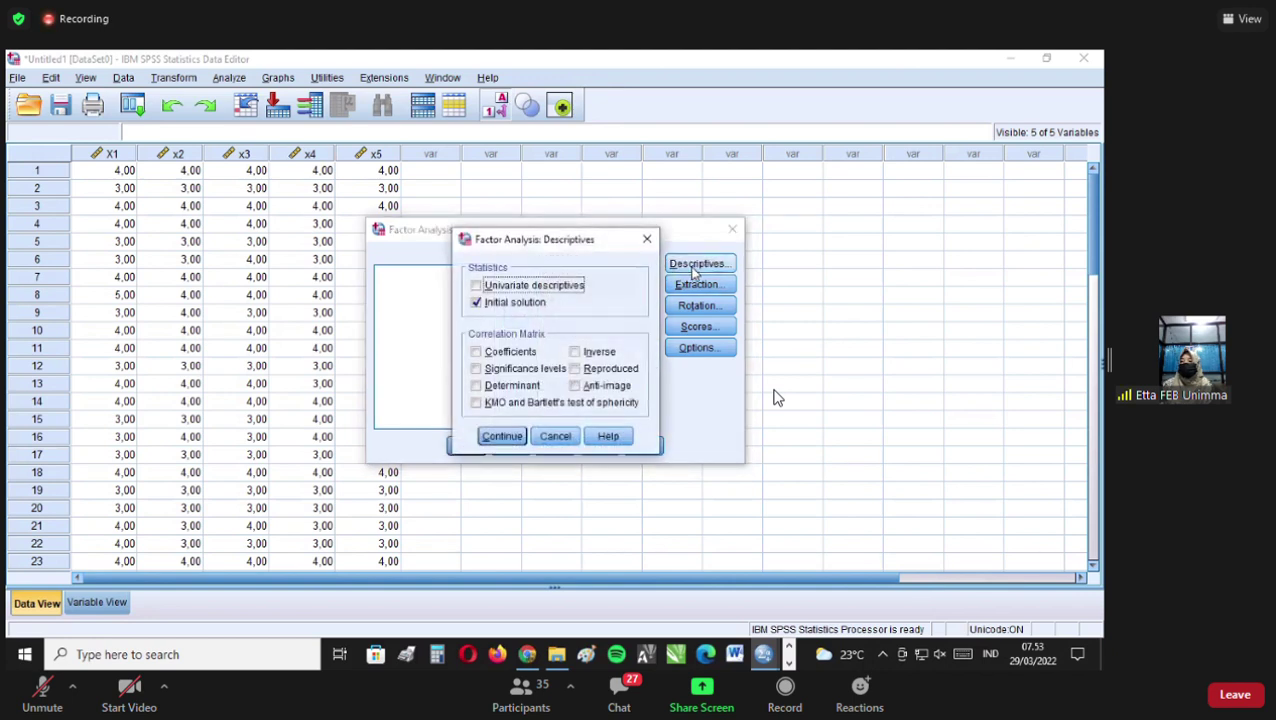
pyautogui.click(477, 353)
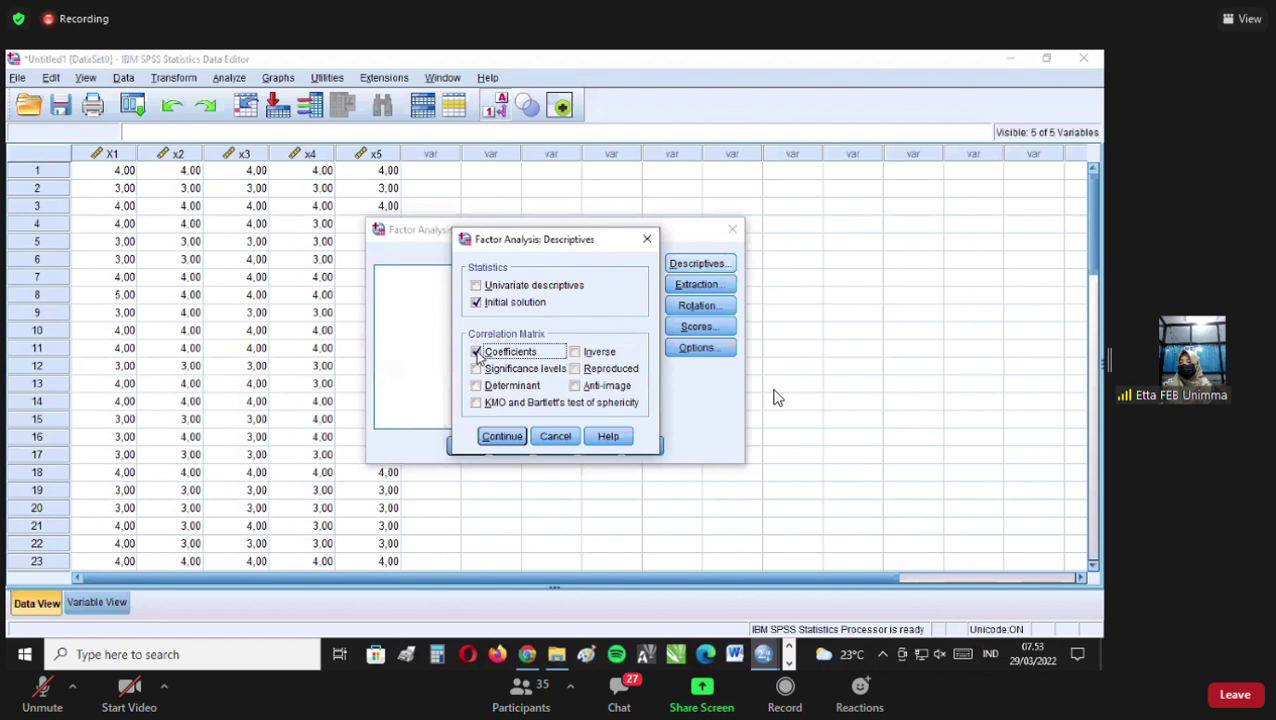
pyautogui.click(476, 403)
pyautogui.click(575, 386)
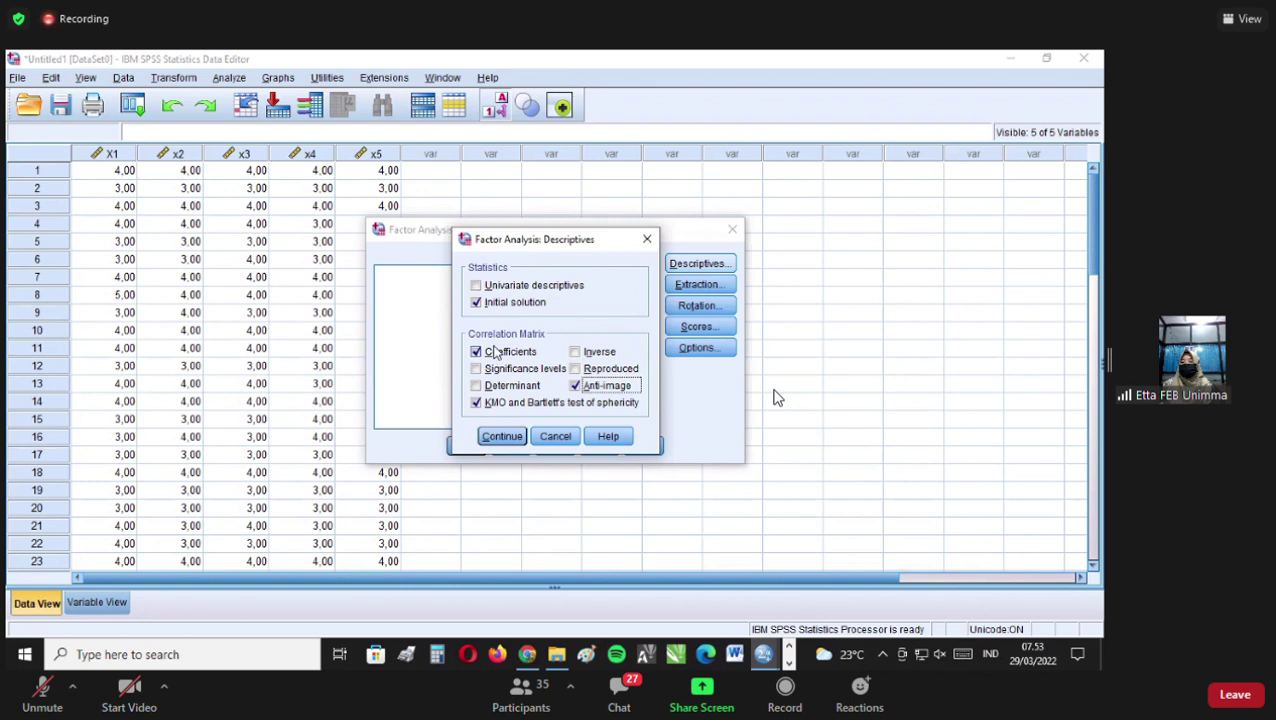
pyautogui.click(503, 437)
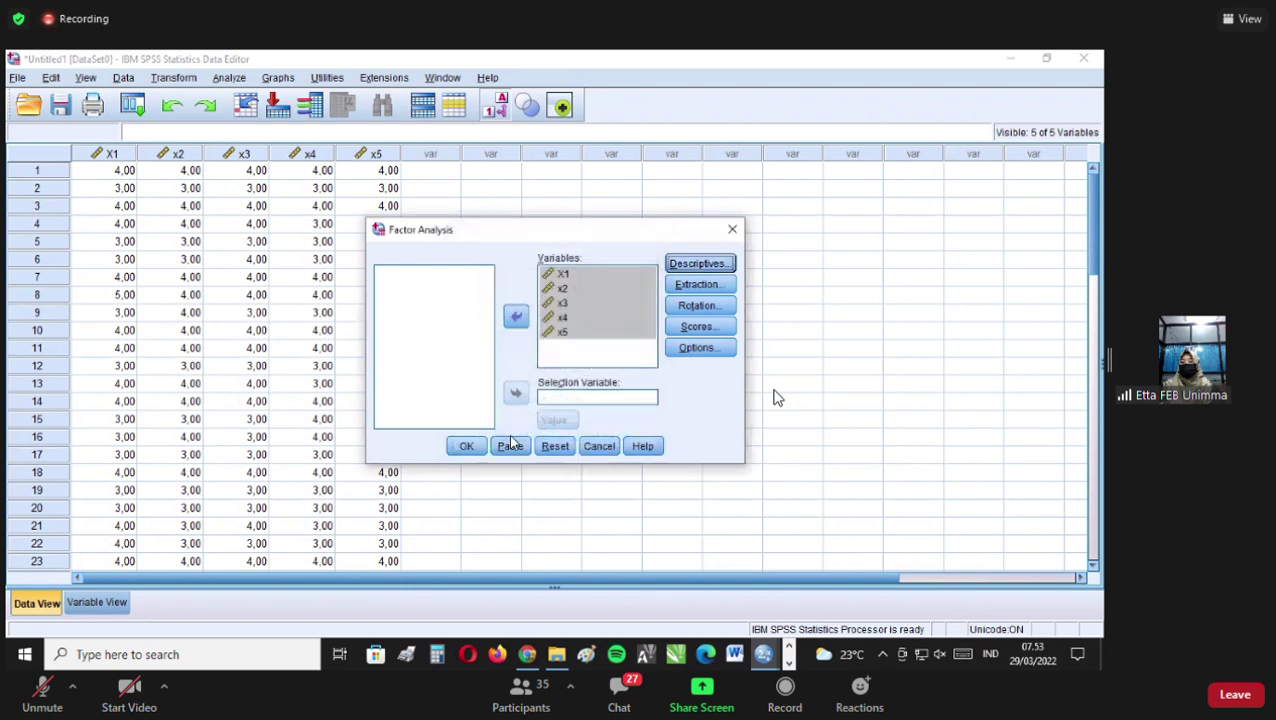
# Check the extraction settings without changing them and set the rotation method to Varimax.
pyautogui.click(699, 286)
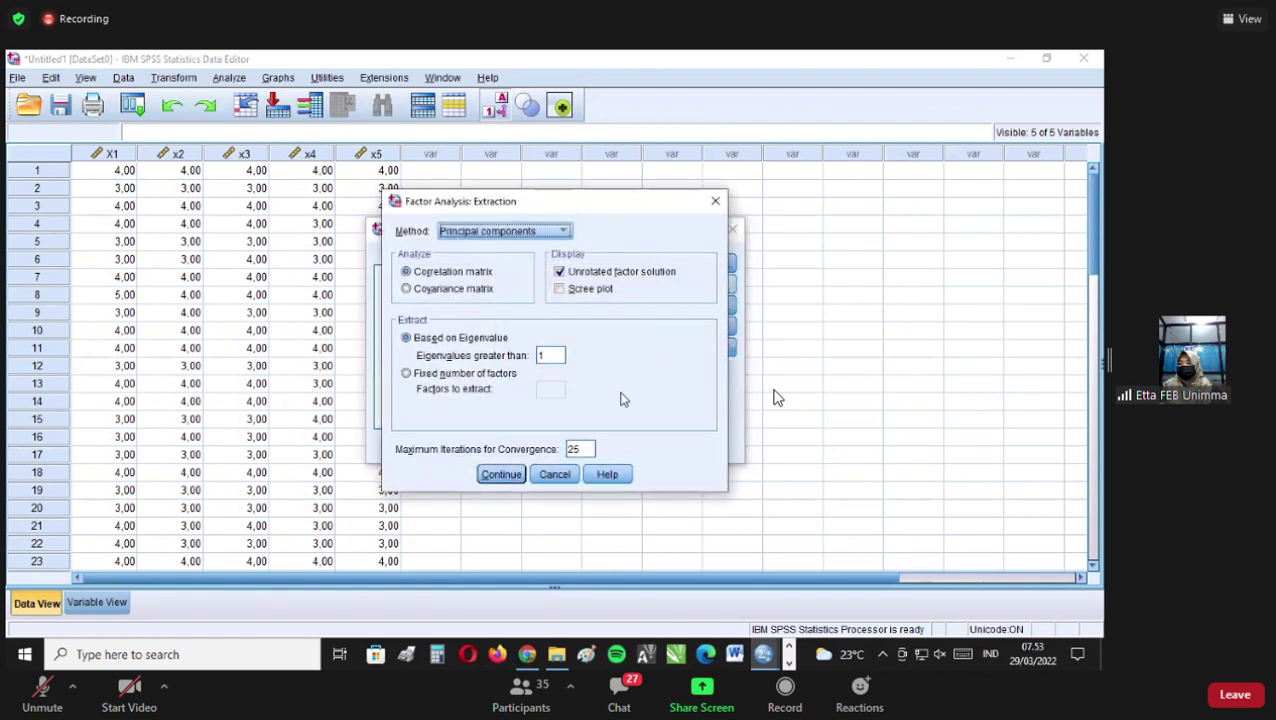
pyautogui.click(566, 476)
pyautogui.click(708, 308)
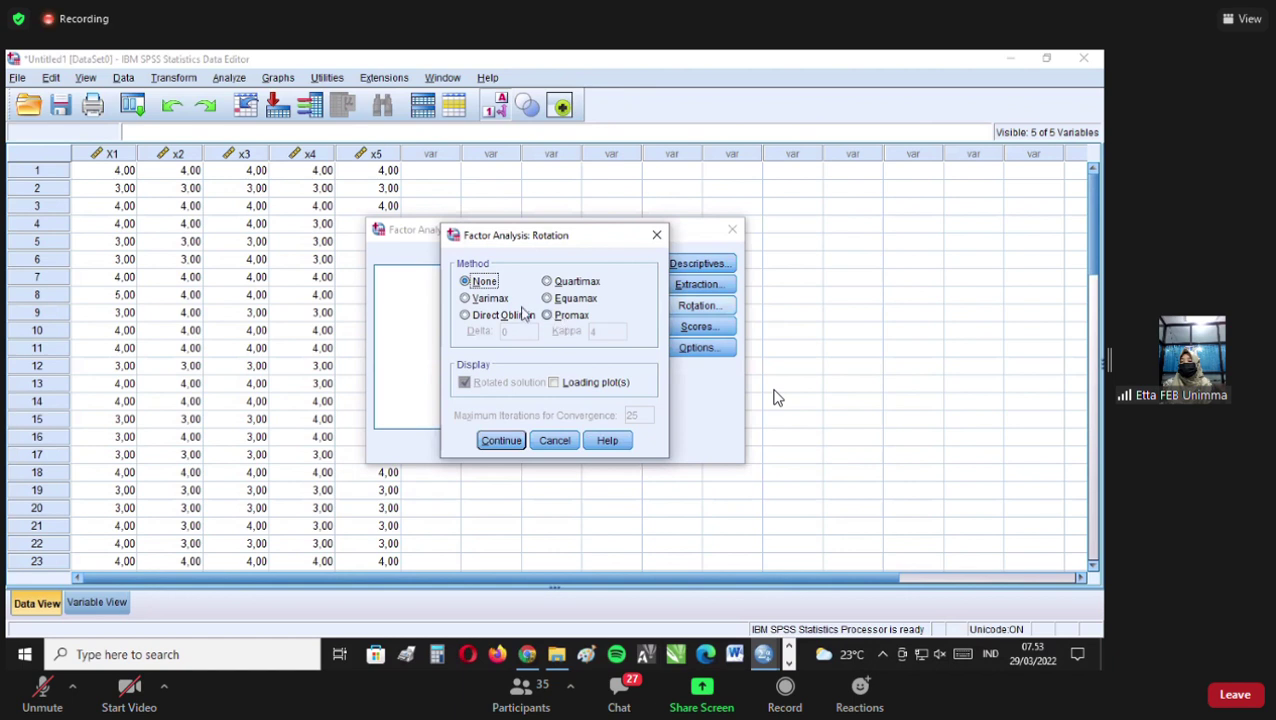
pyautogui.click(465, 298)
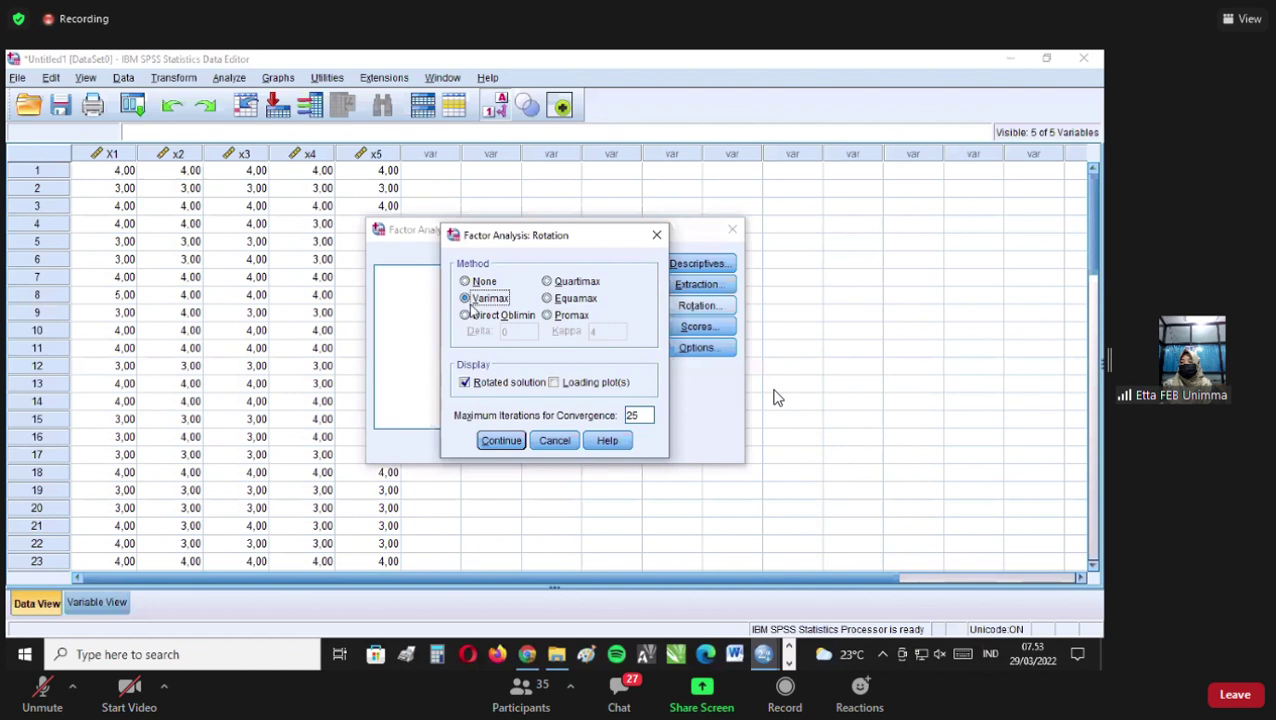
pyautogui.click(513, 447)
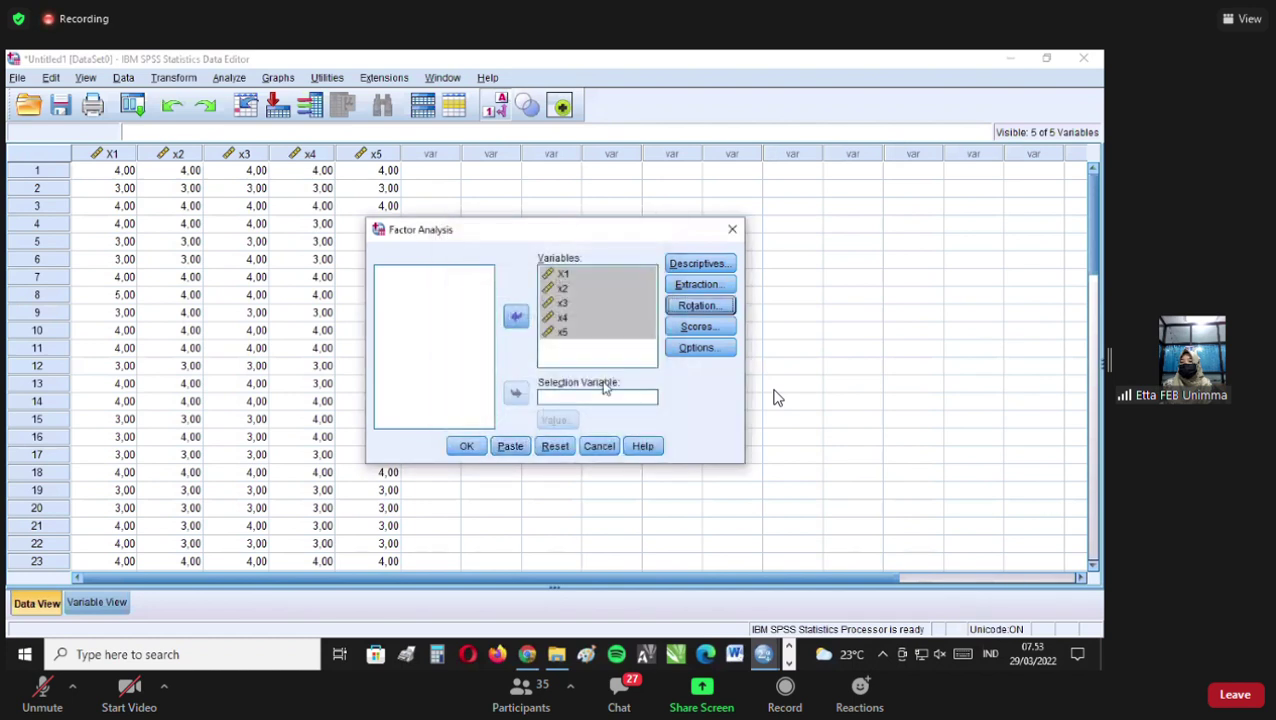
# Look through the factor scores and missing-value options without changing them, and run the factor analysis.
pyautogui.click(697, 326)
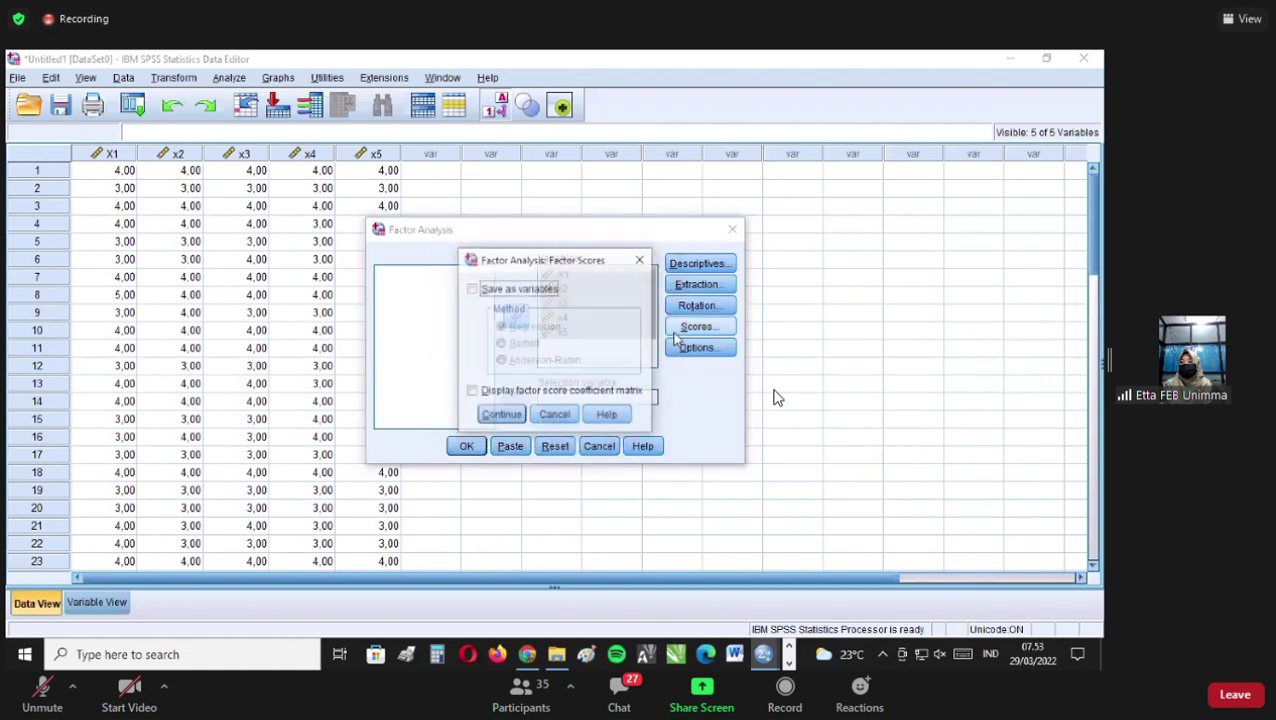
pyautogui.click(555, 415)
pyautogui.click(700, 347)
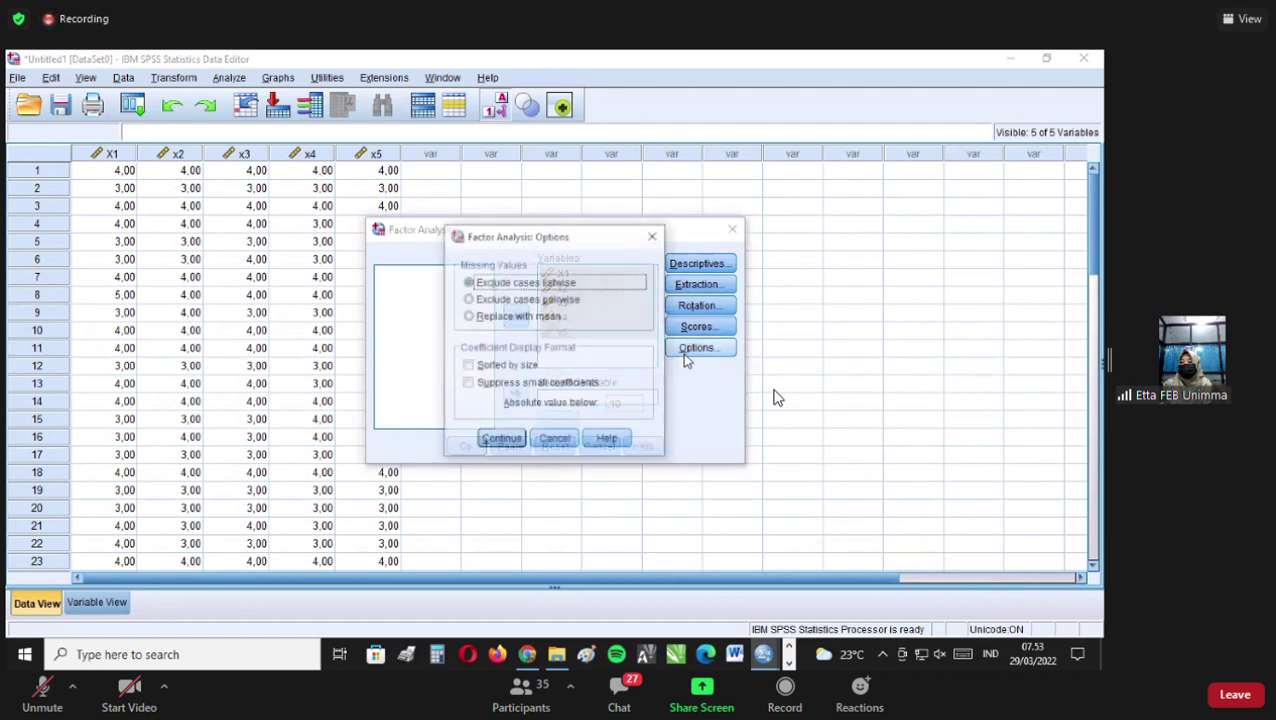
pyautogui.click(556, 439)
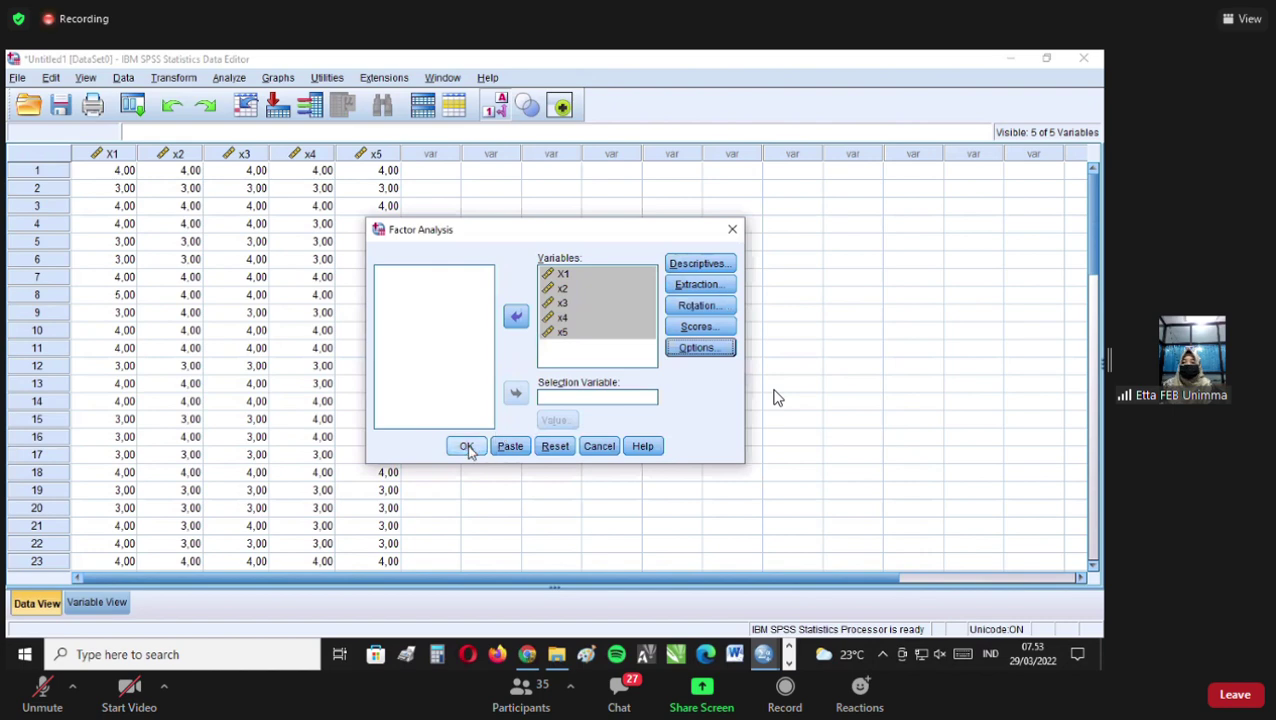
pyautogui.click(467, 447)
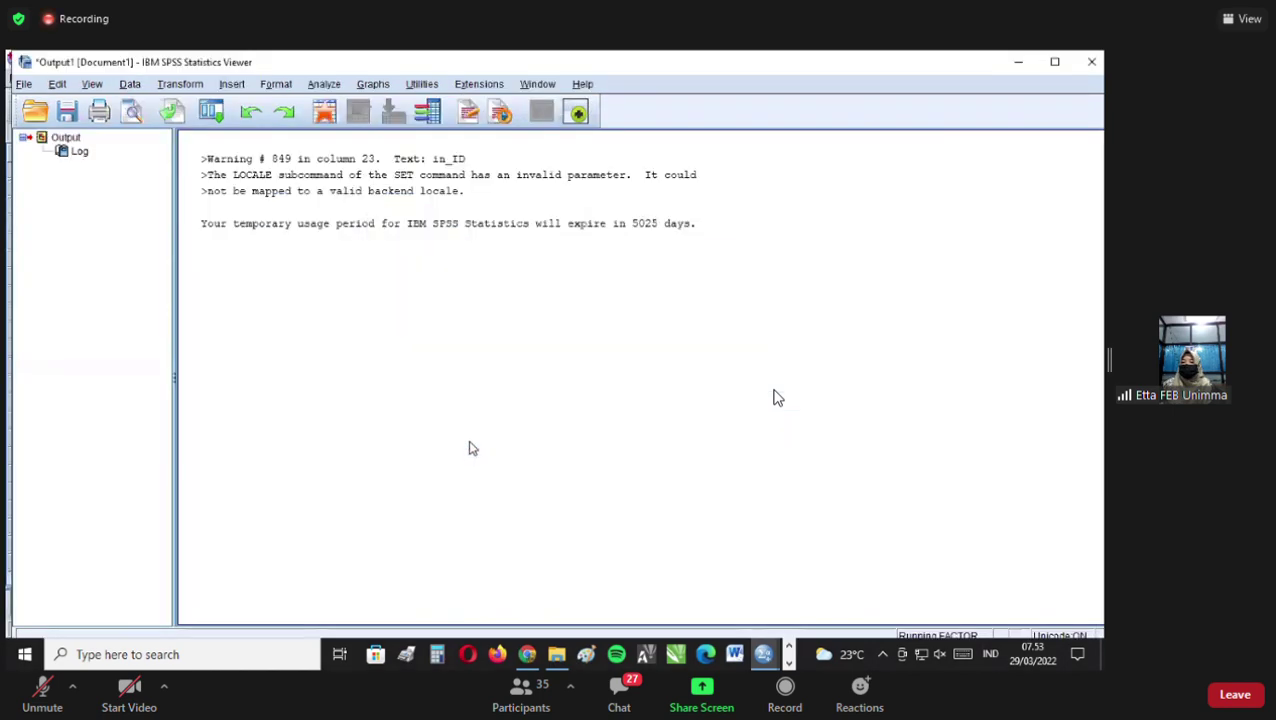
# Examine the factor analysis output, including the Correlation Matrix and the KMO and Bartlett's Test tables.
pyautogui.scroll(-15, 525, 350)
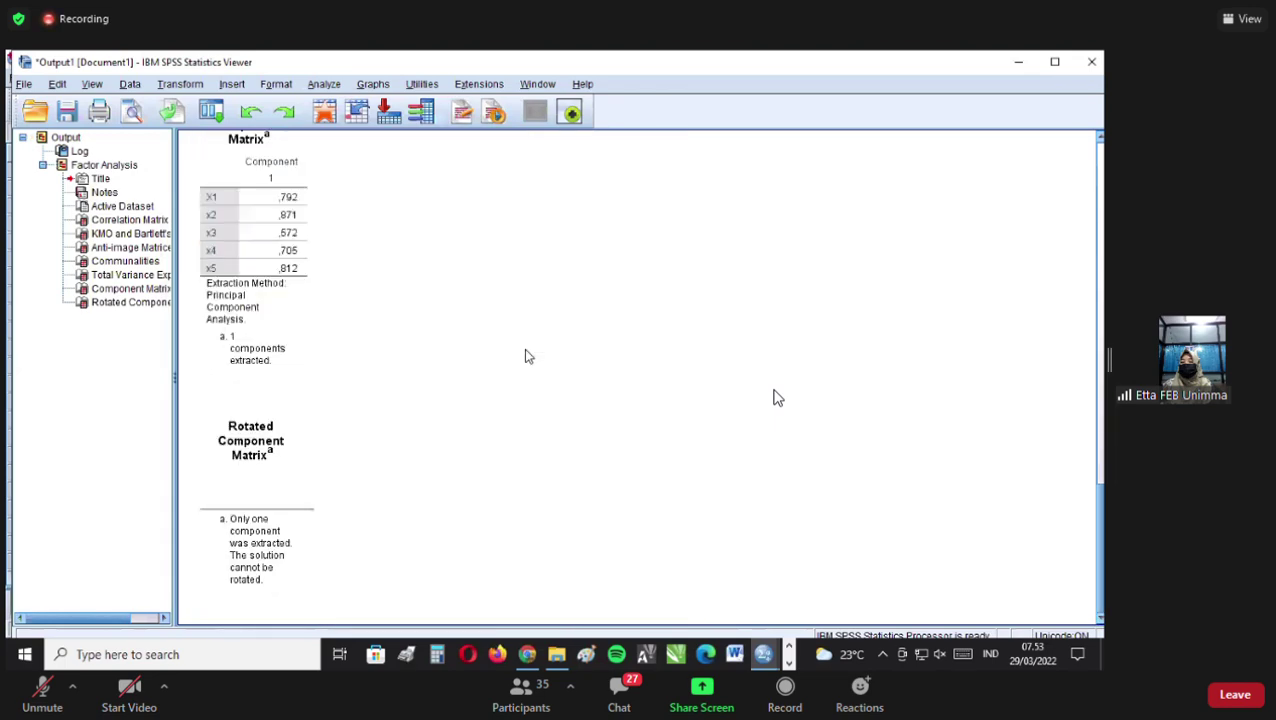
pyautogui.scroll(10, 525, 350)
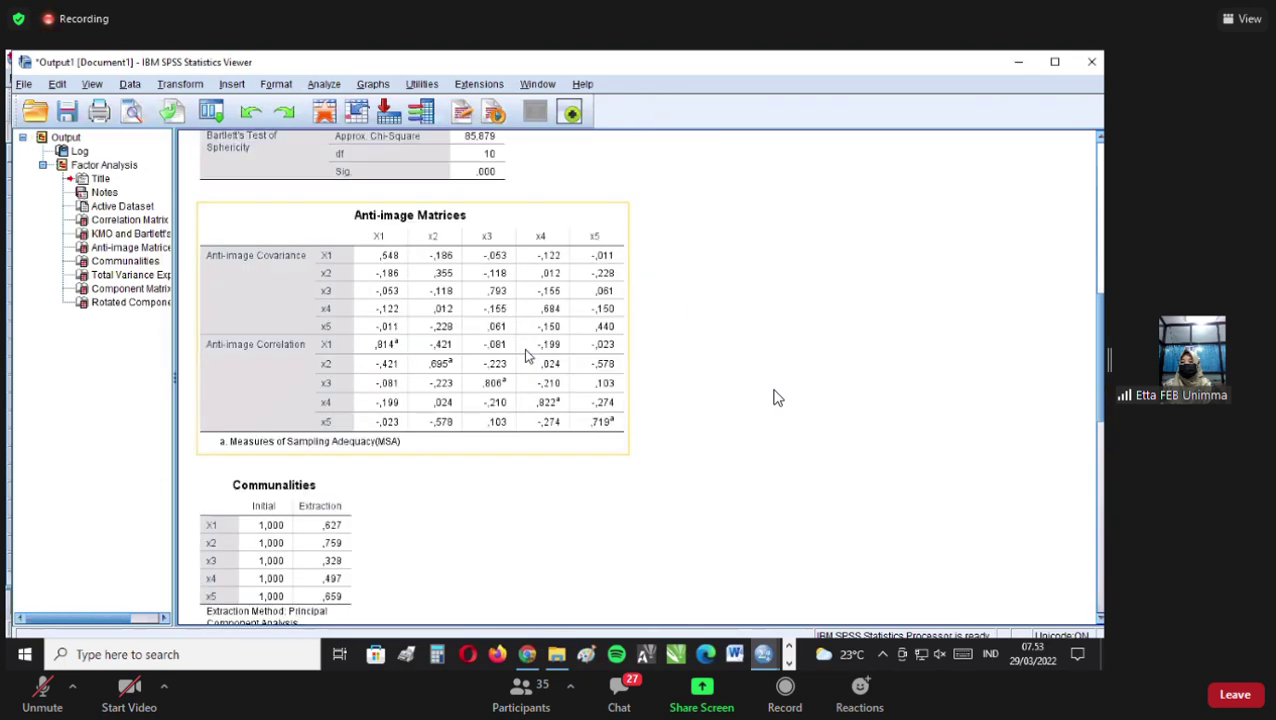
pyautogui.scroll(6, 525, 352)
pyautogui.scroll(-1, 525, 352)
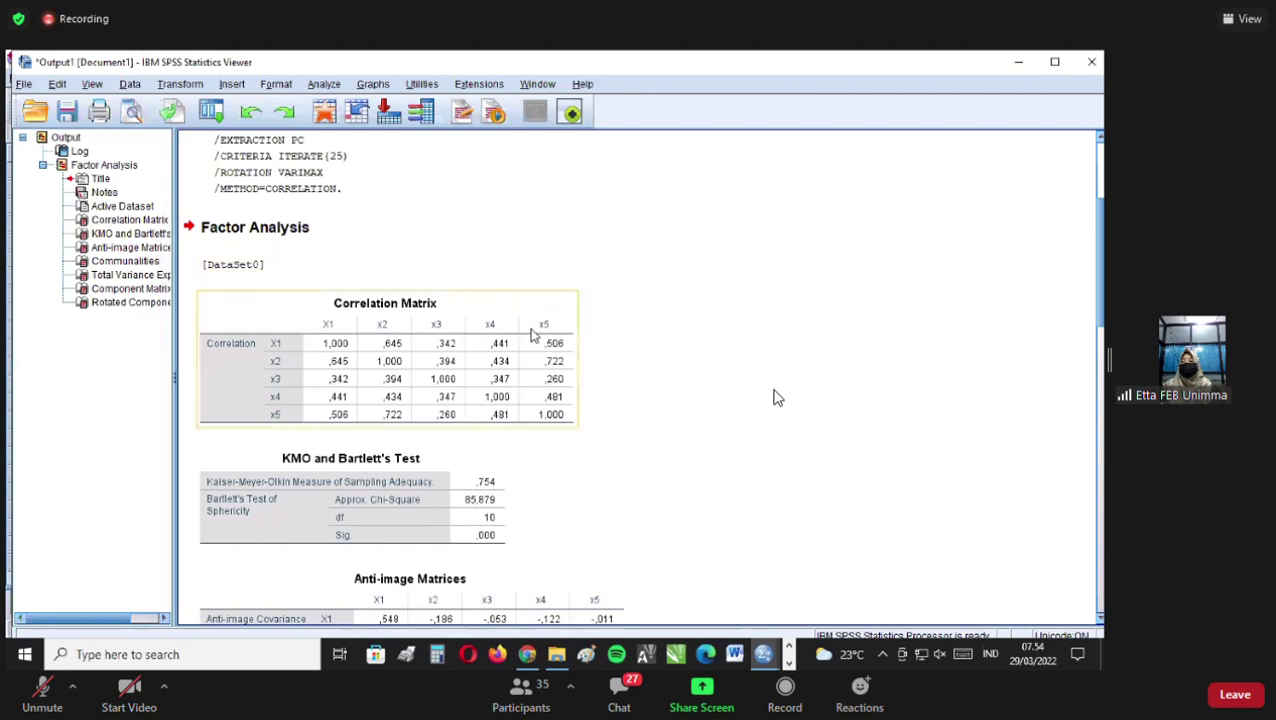
pyautogui.scroll(-3, 610, 421)
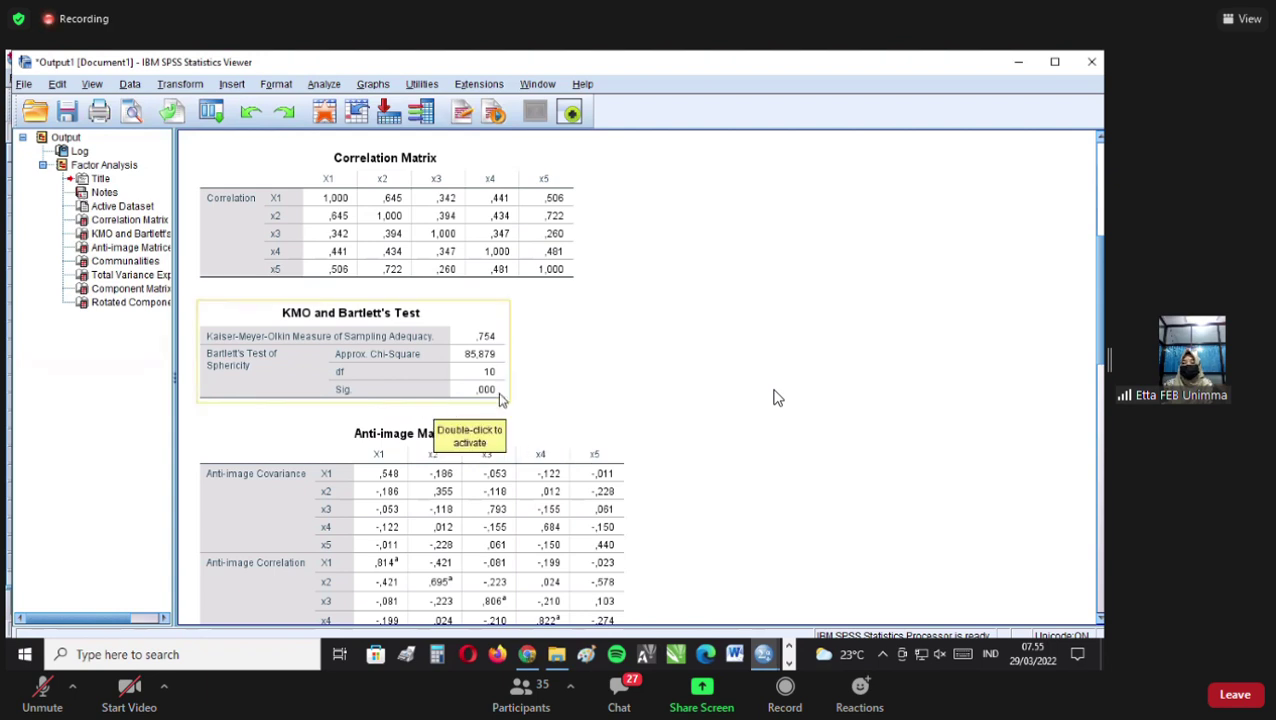
# Examine the Anti-image Matrices, Communalities, Total Variance Explained and Component Matrix tables in the factor analysis output.
pyautogui.scroll(-4, 500, 397)
pyautogui.scroll(2, 490, 360)
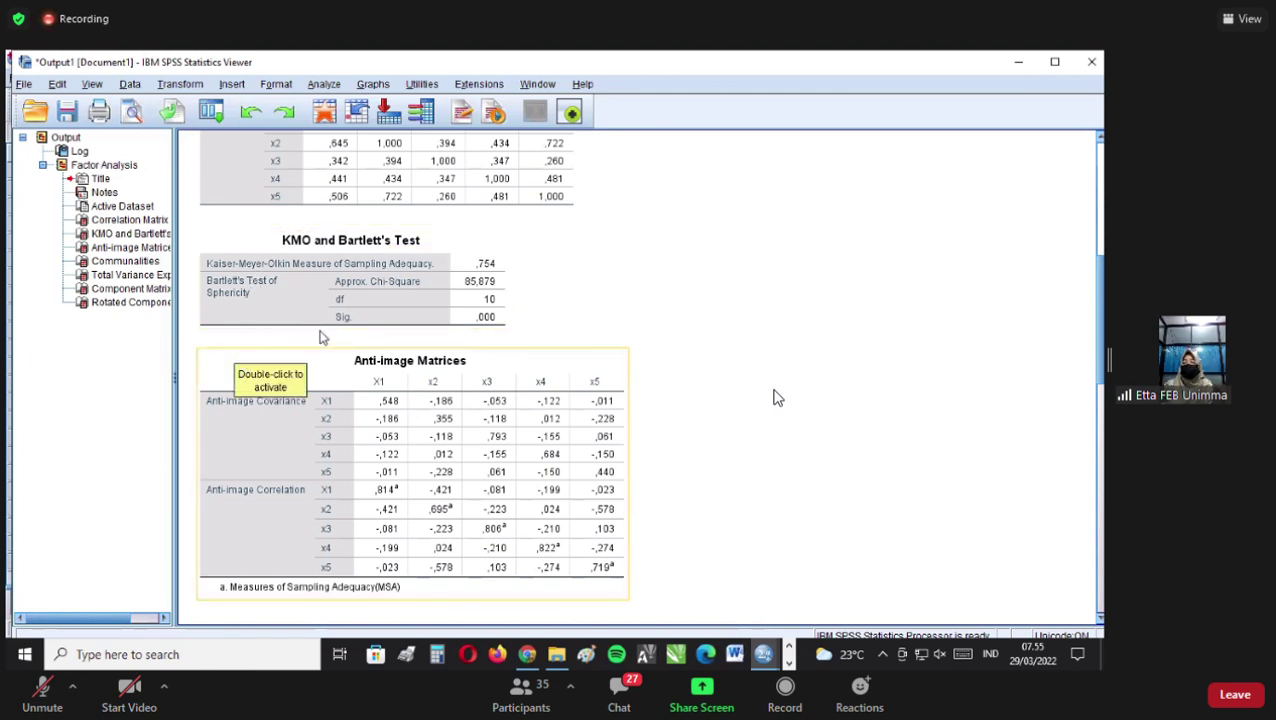
pyautogui.scroll(-2, 350, 390)
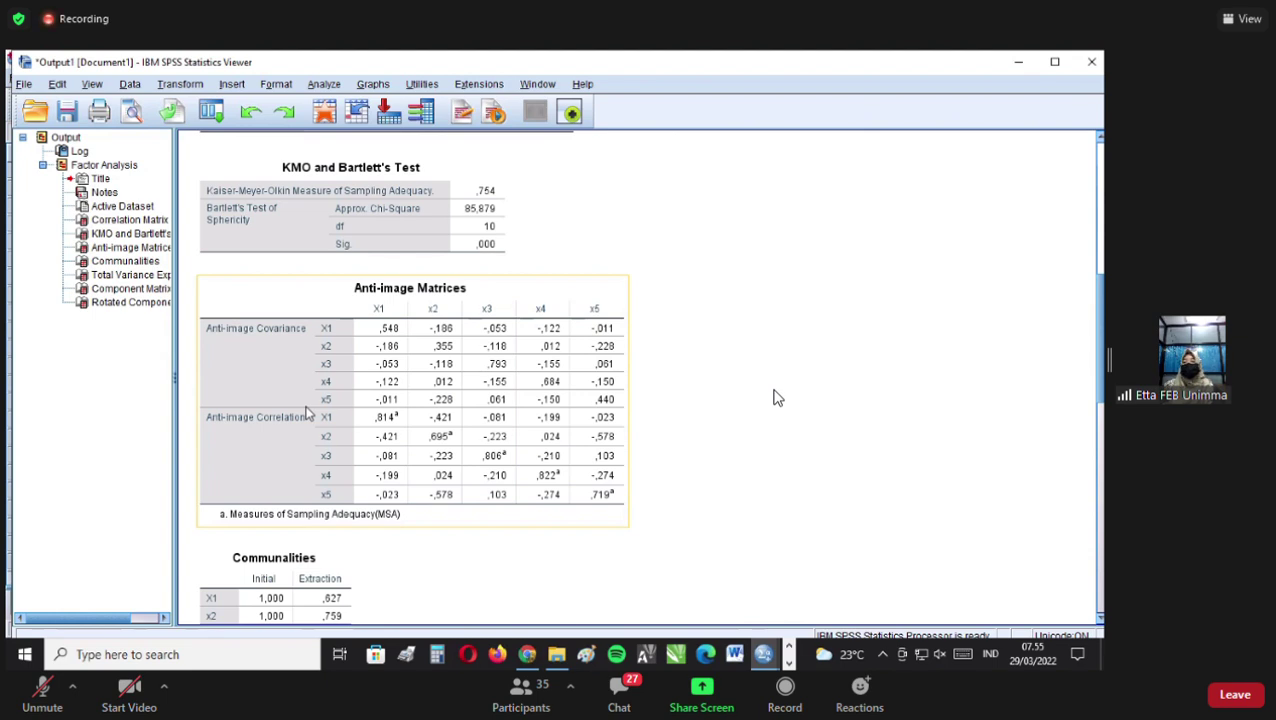
pyautogui.click(450, 273)
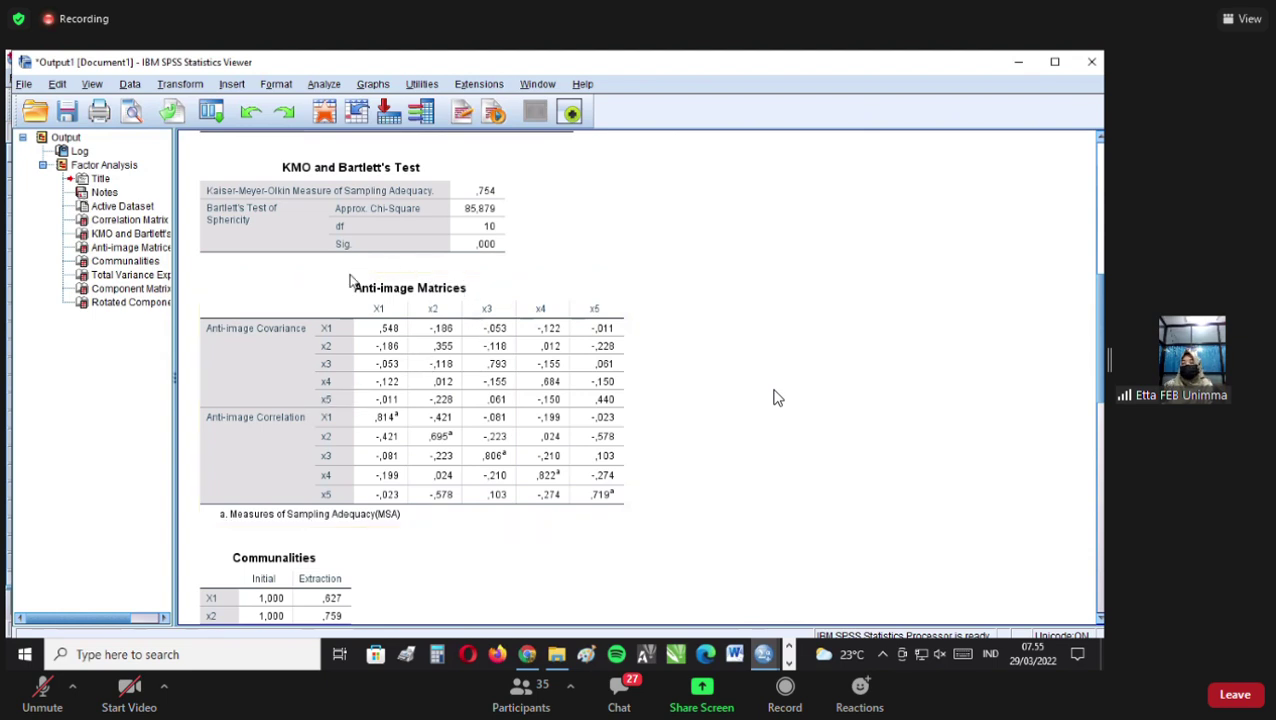
pyautogui.click(387, 315)
pyautogui.click(560, 285)
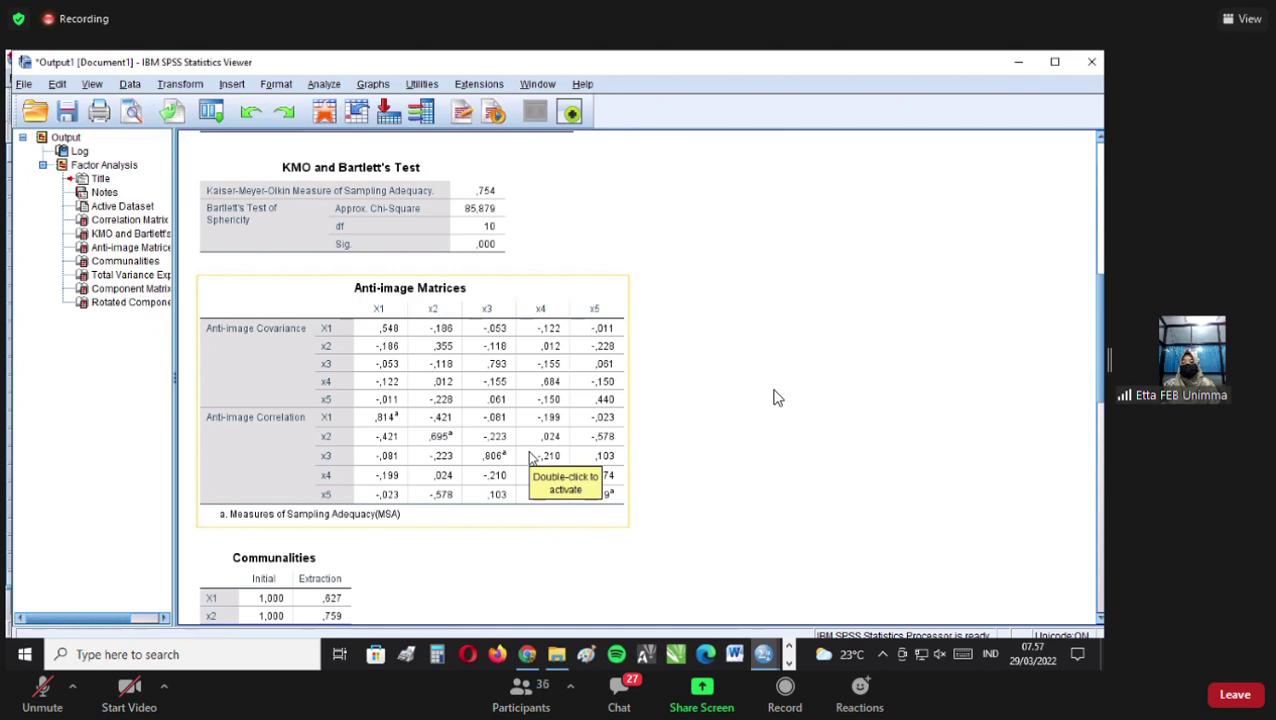
pyautogui.scroll(-4, 531, 456)
pyautogui.scroll(1, 528, 452)
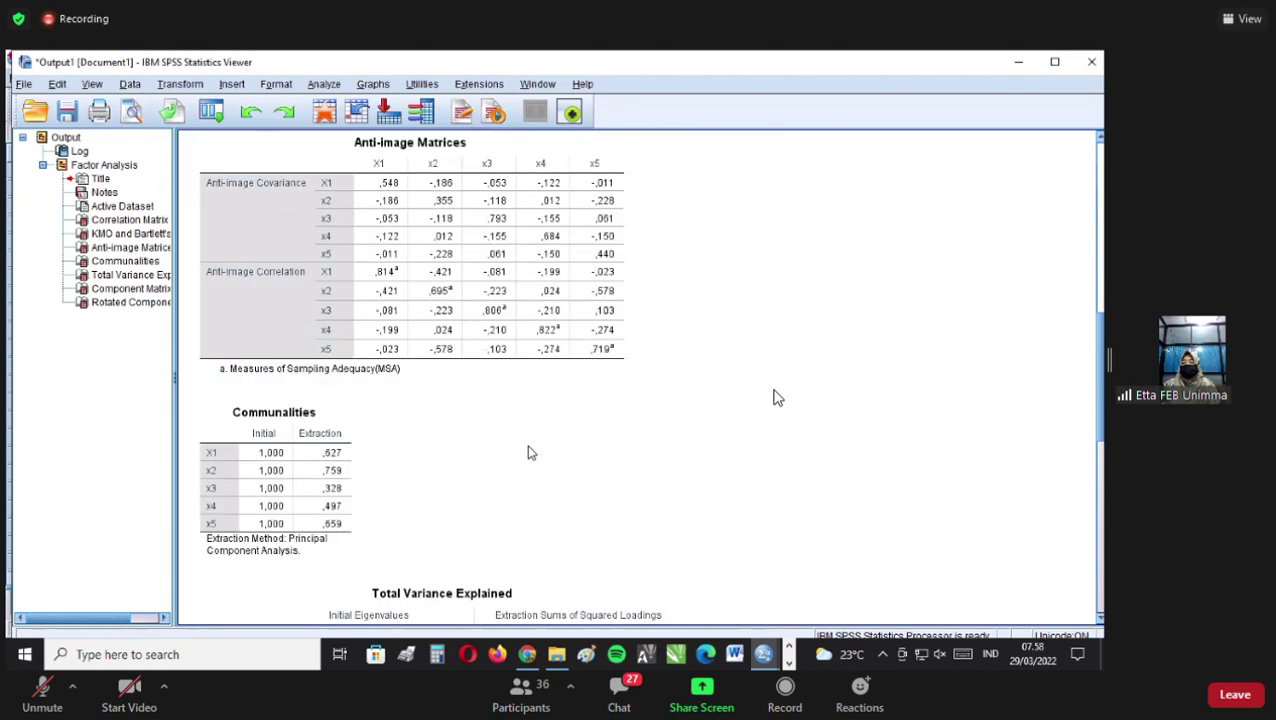
pyautogui.scroll(-4, 517, 414)
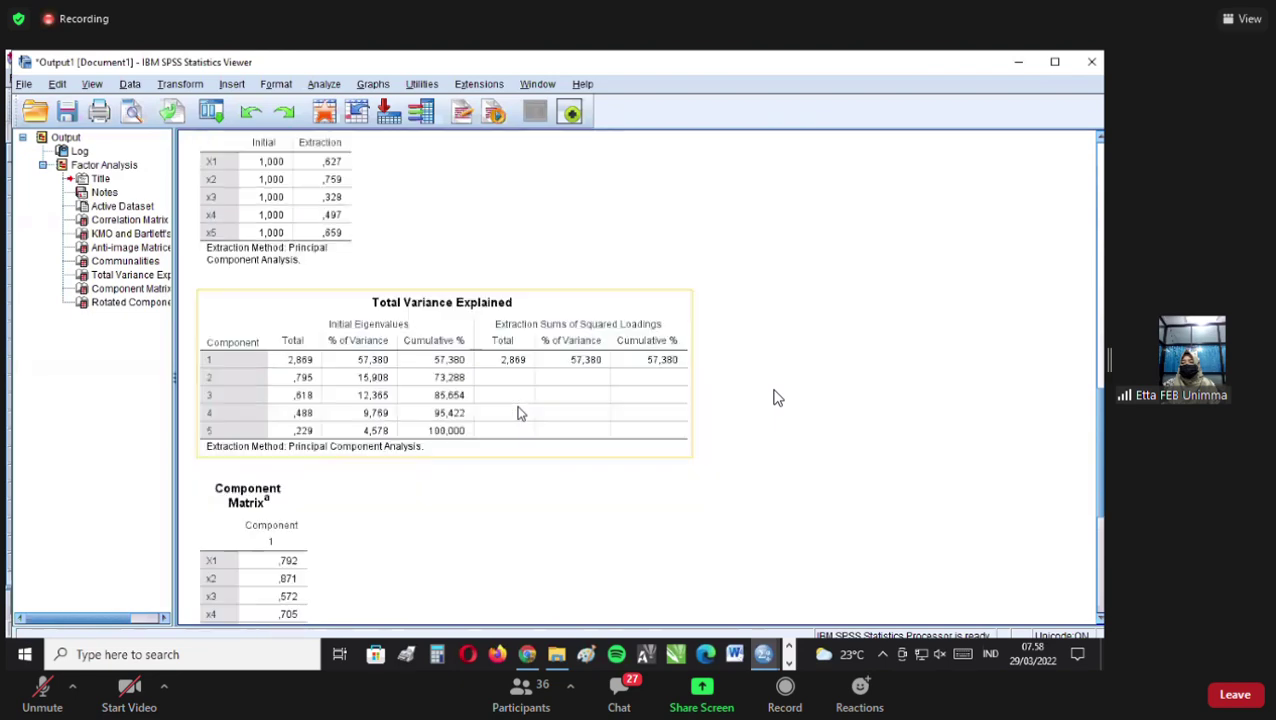
pyautogui.scroll(-4, 519, 413)
pyautogui.scroll(3, 519, 413)
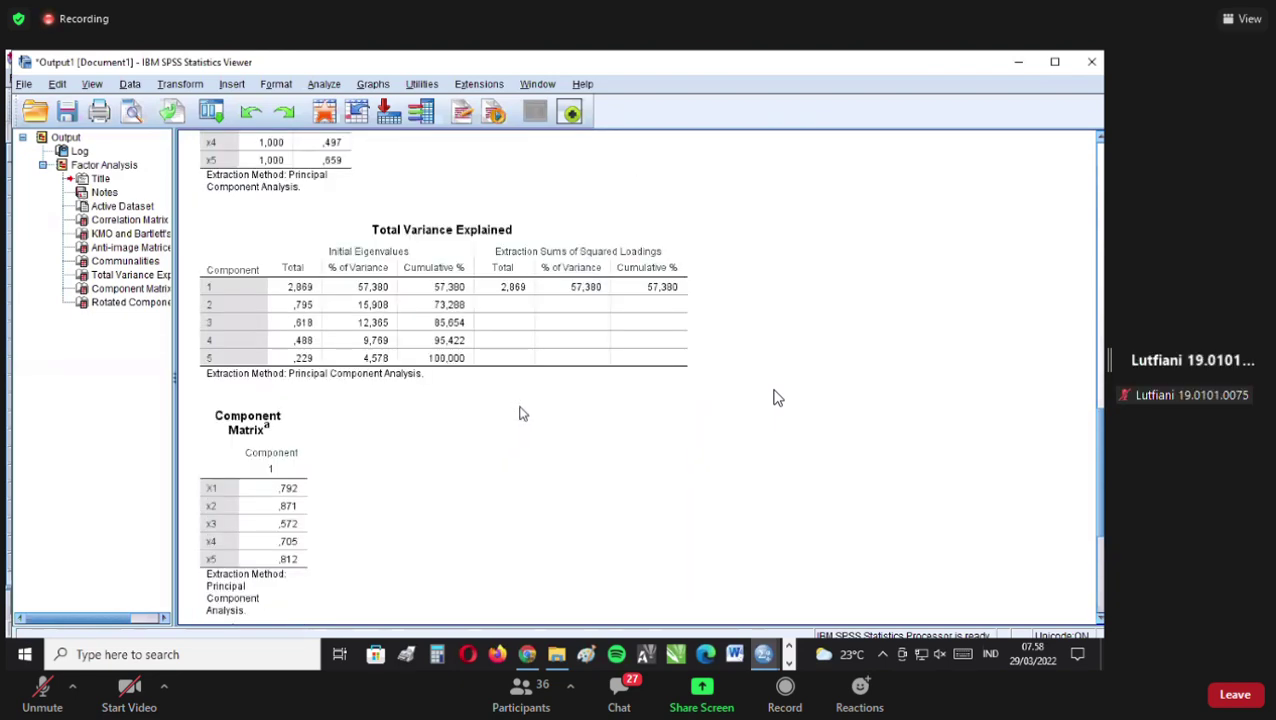
pyautogui.scroll(5, 519, 413)
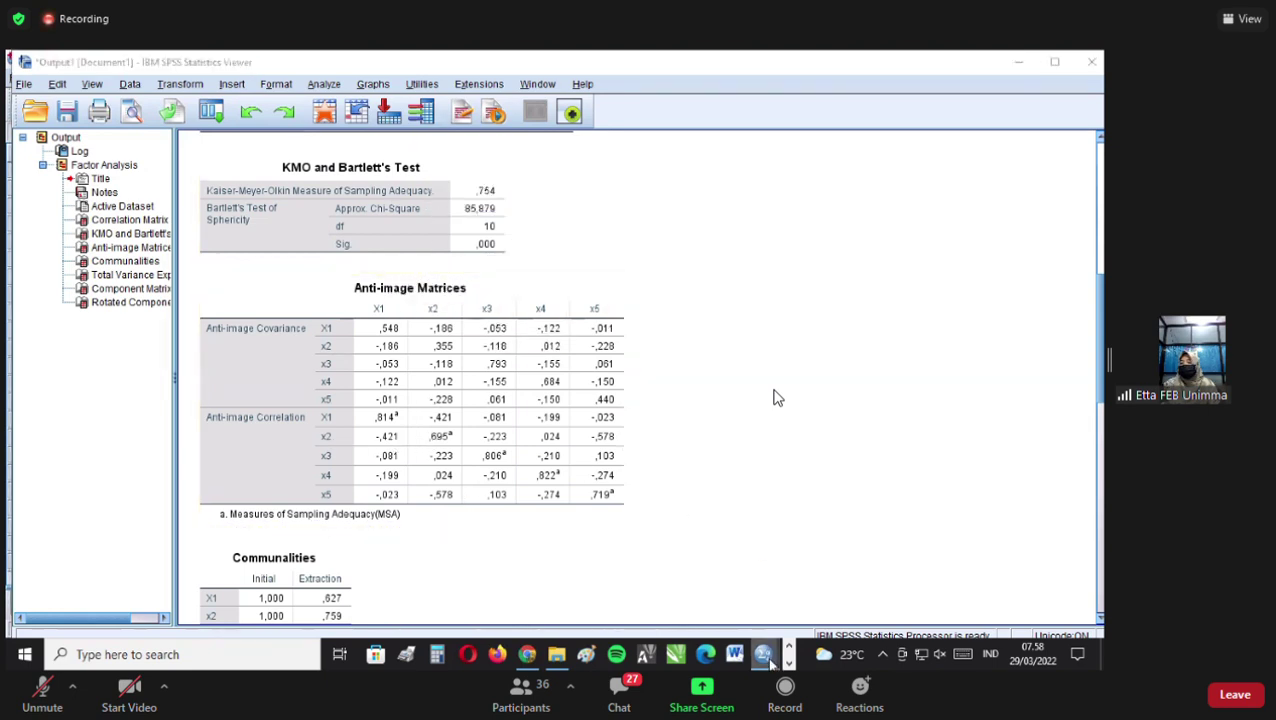
# Try deleting the x4 variable from the dataset in the Data Editor, and undo the deletion.
pyautogui.moveTo(765, 655)
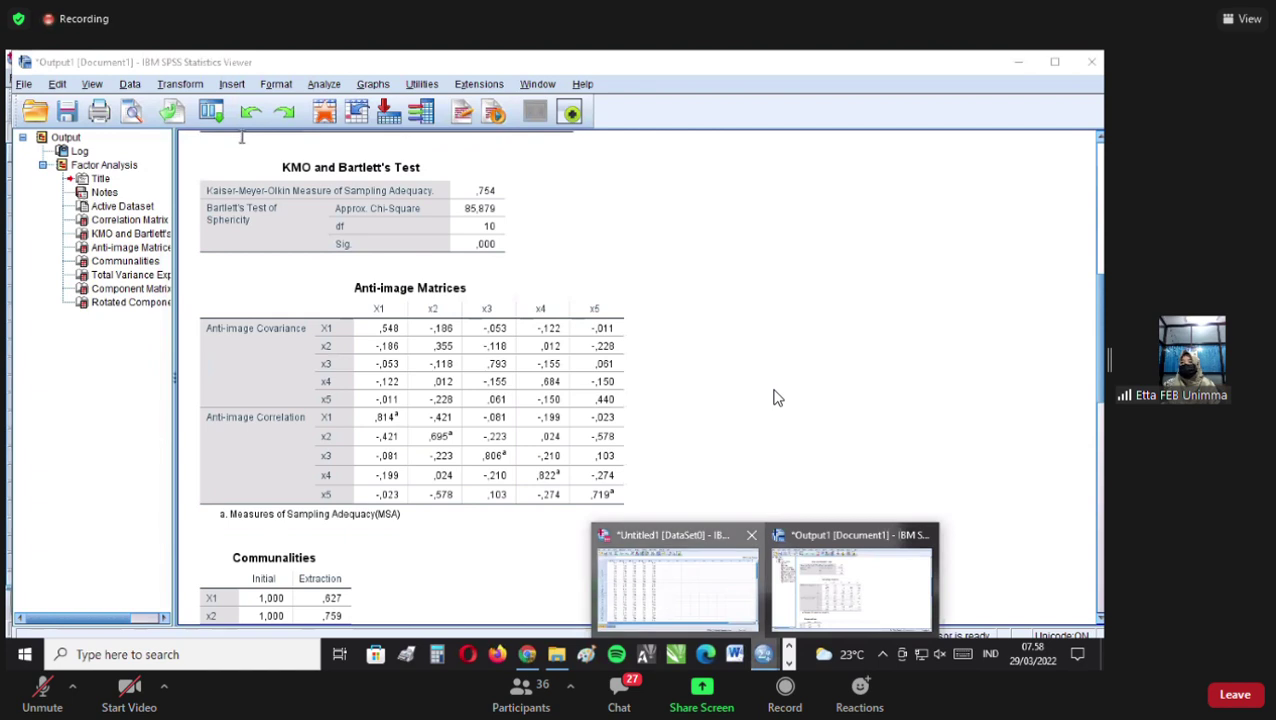
pyautogui.click(675, 580)
pyautogui.click(301, 154)
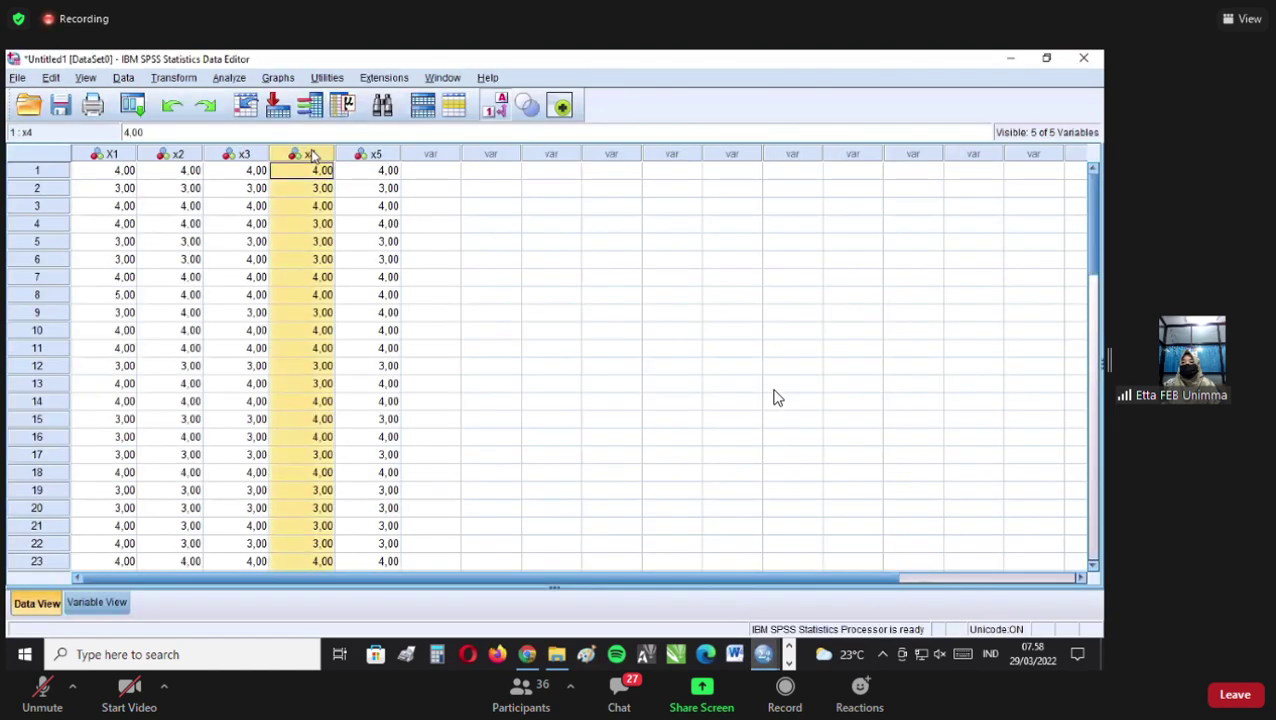
pyautogui.rightClick(316, 163)
pyautogui.click(344, 262)
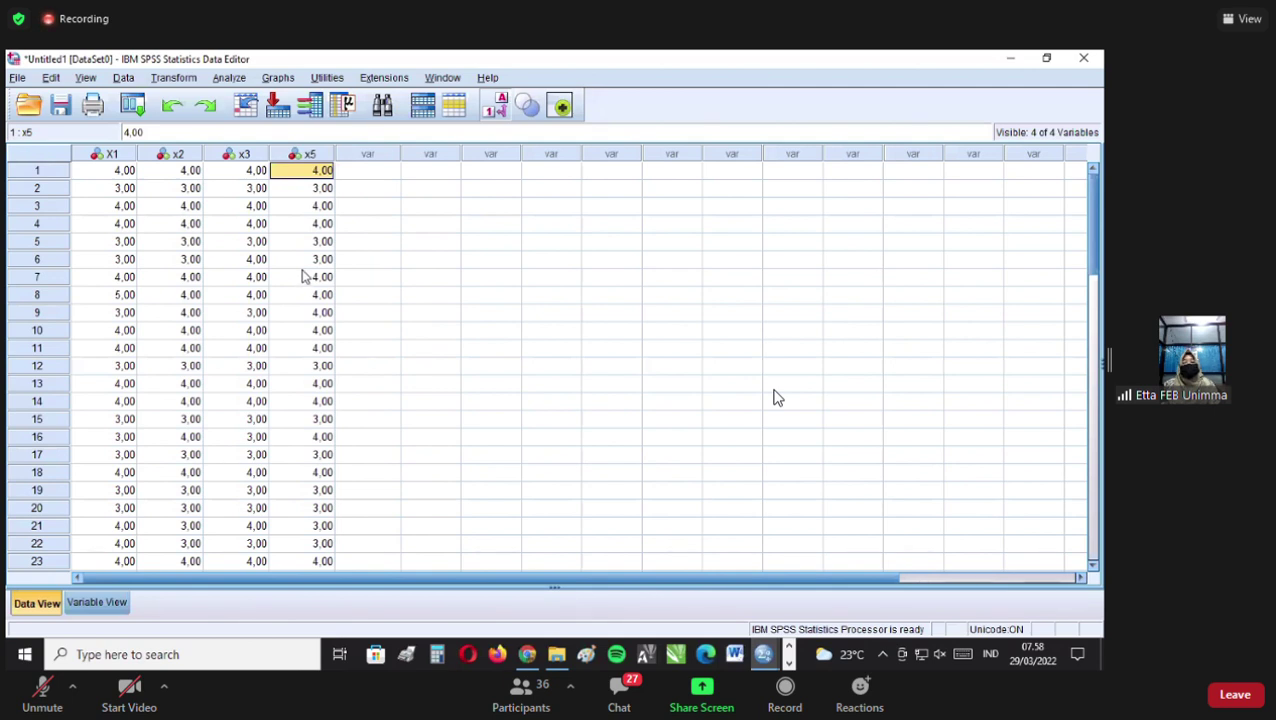
pyautogui.click(174, 107)
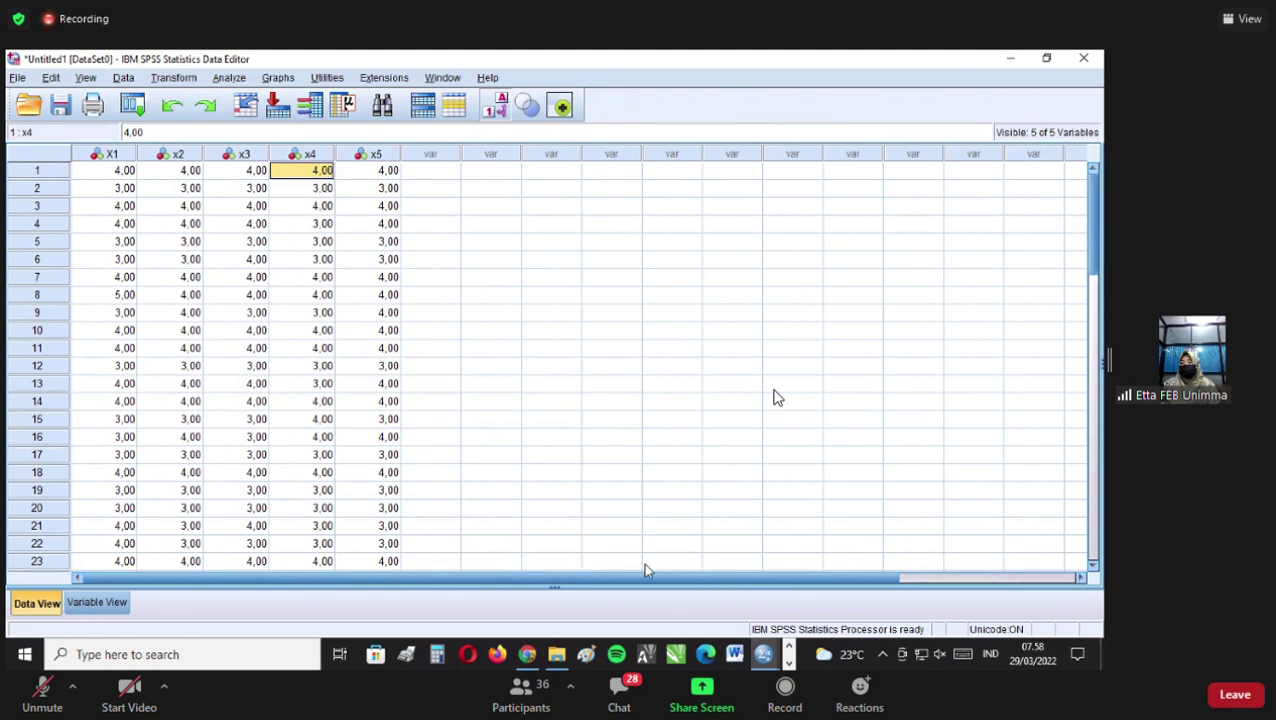
# Return to the output viewer and review the Anti-image Matrices table.
pyautogui.click(764, 654)
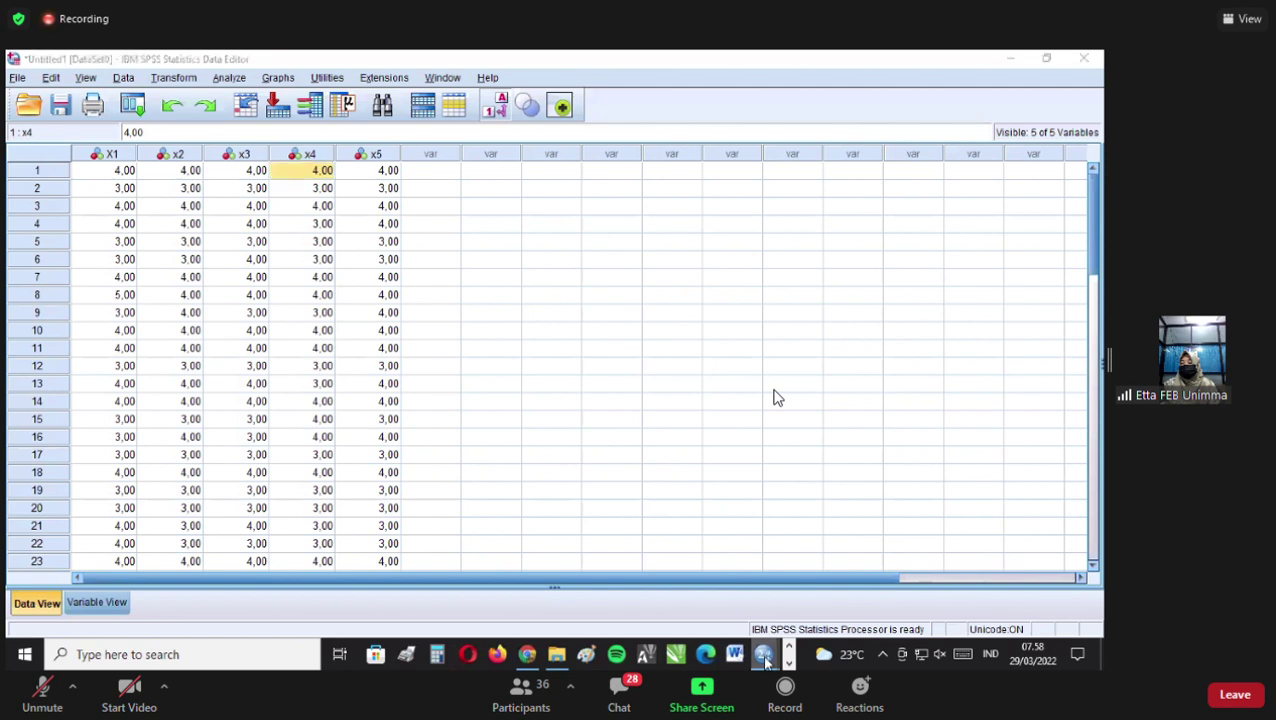
pyautogui.click(818, 585)
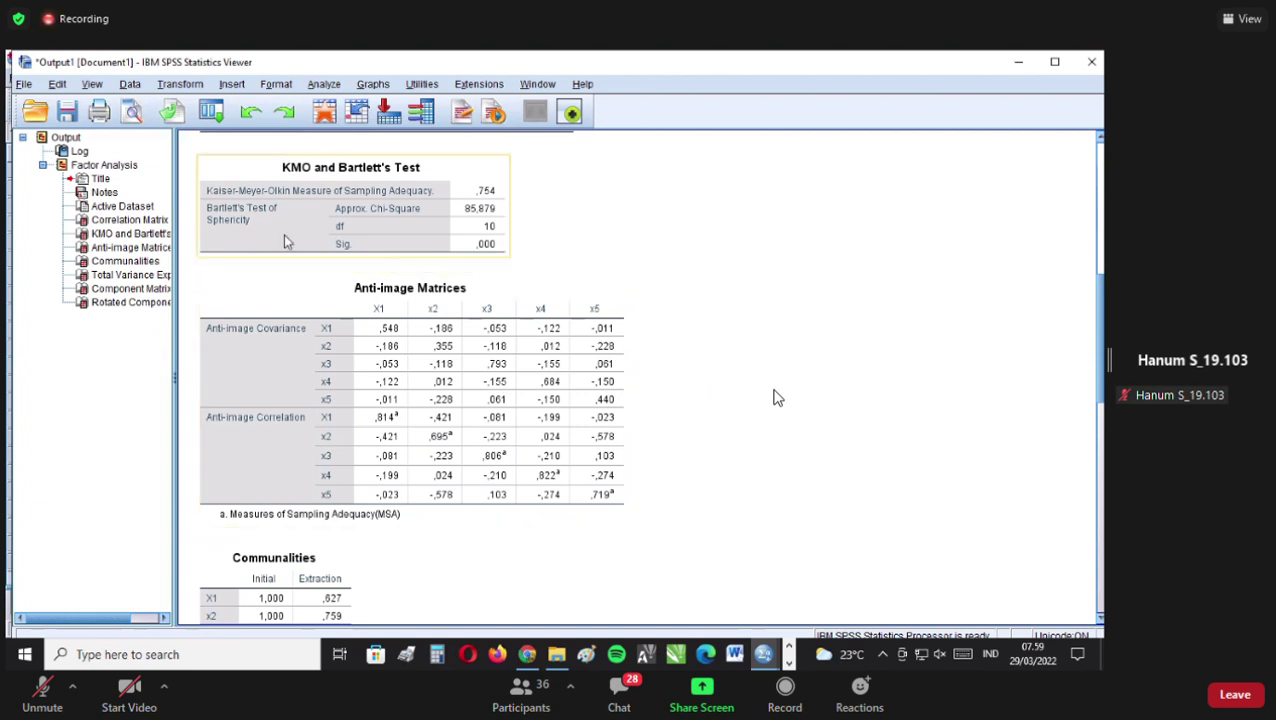
pyautogui.click(506, 452)
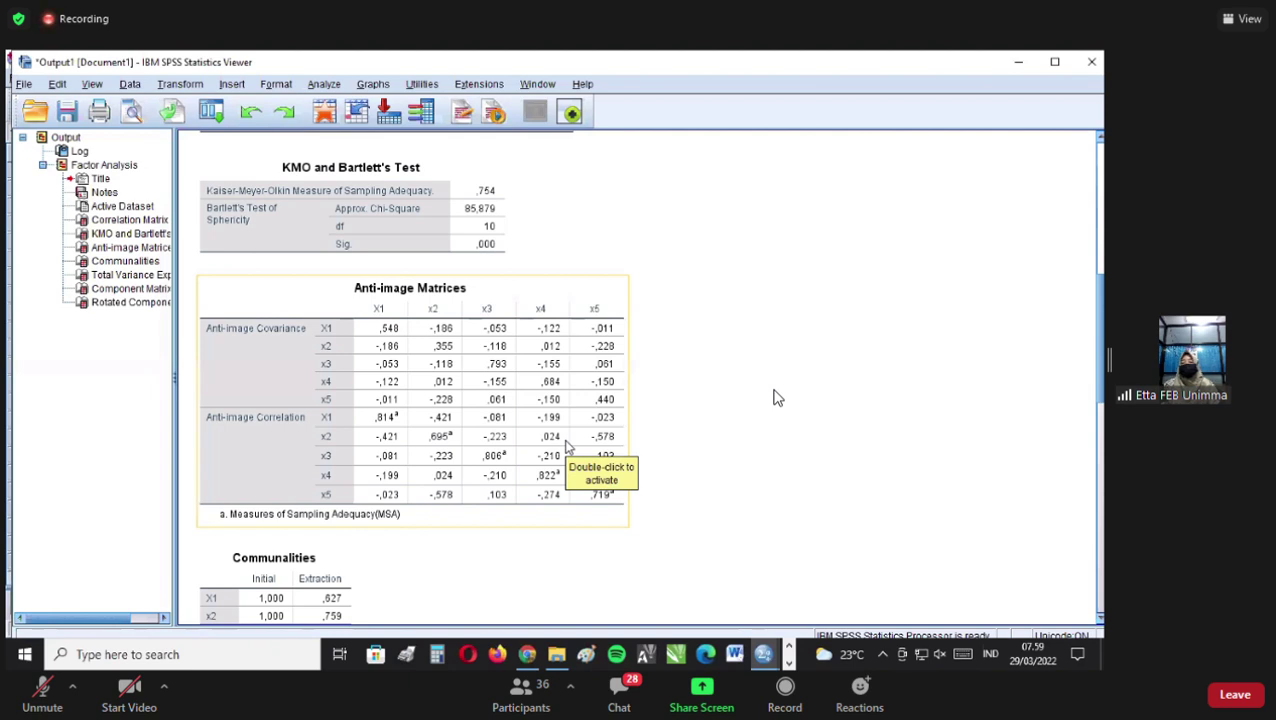
pyautogui.click(410, 262)
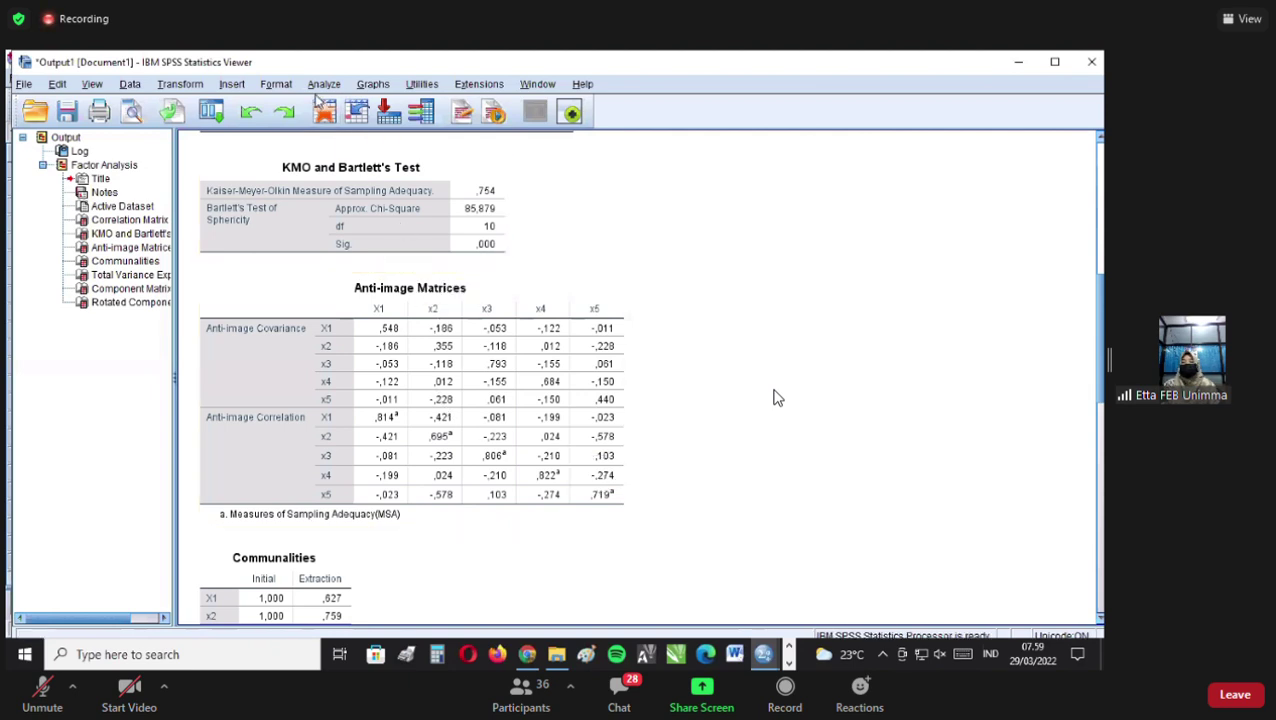
# Set up a scale Reliability Analysis with all five variables, X1 to x5, as items.
pyautogui.click(323, 88)
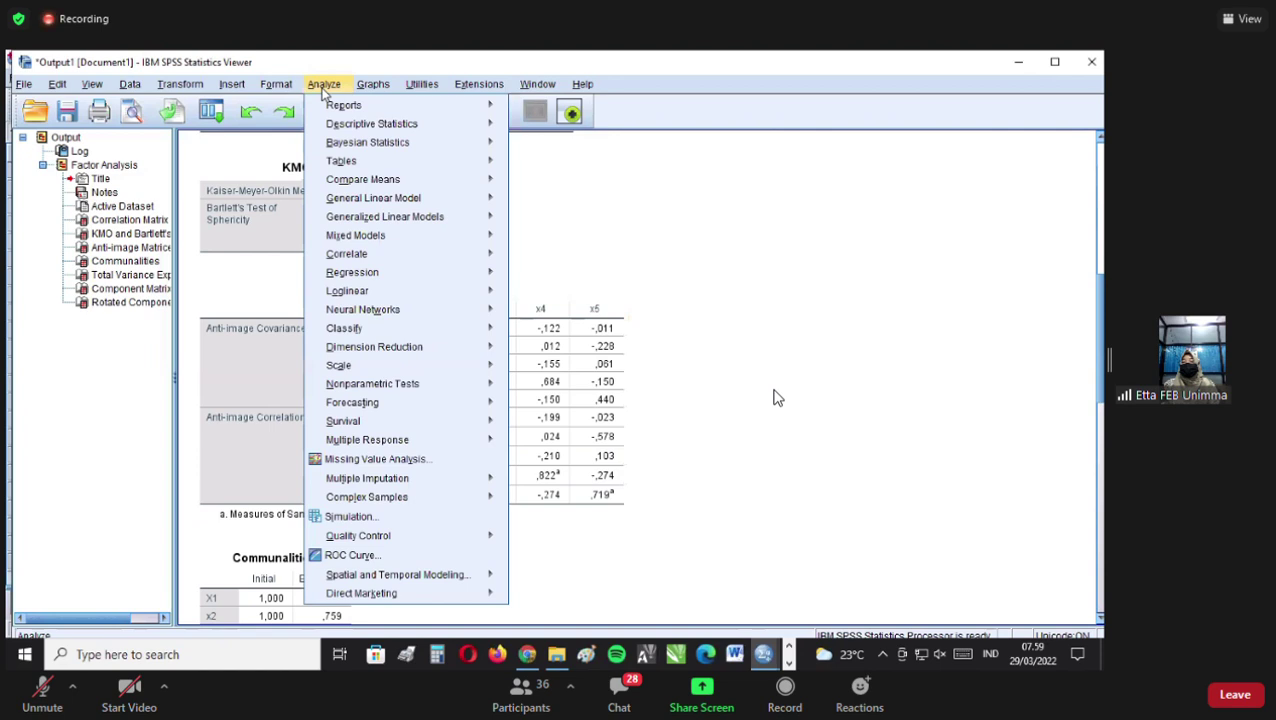
pyautogui.moveTo(338, 131)
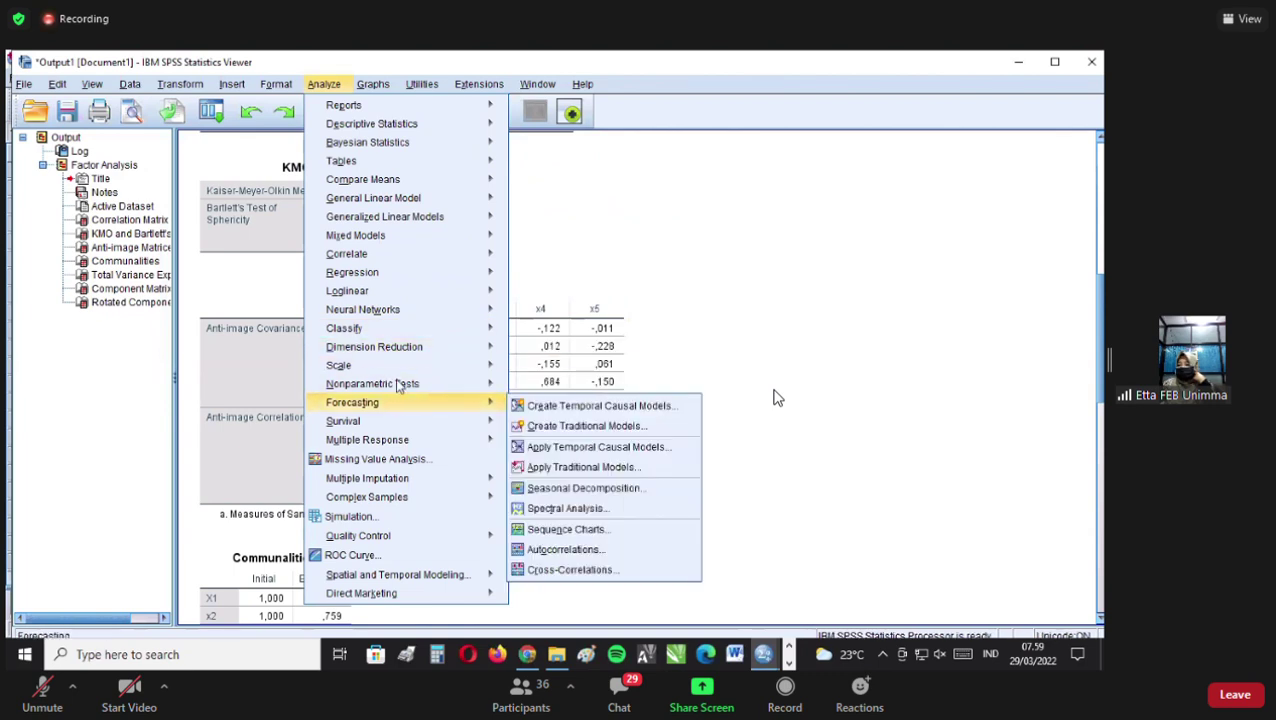
pyautogui.moveTo(398, 373)
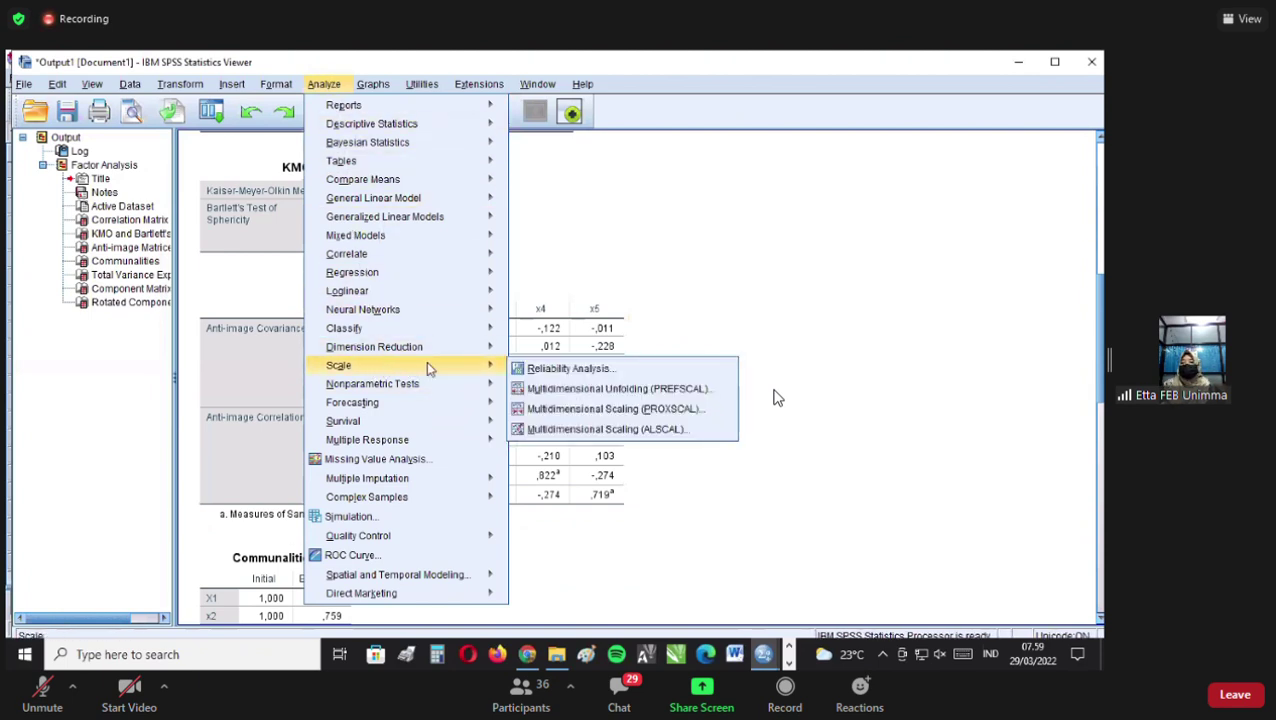
pyautogui.click(549, 368)
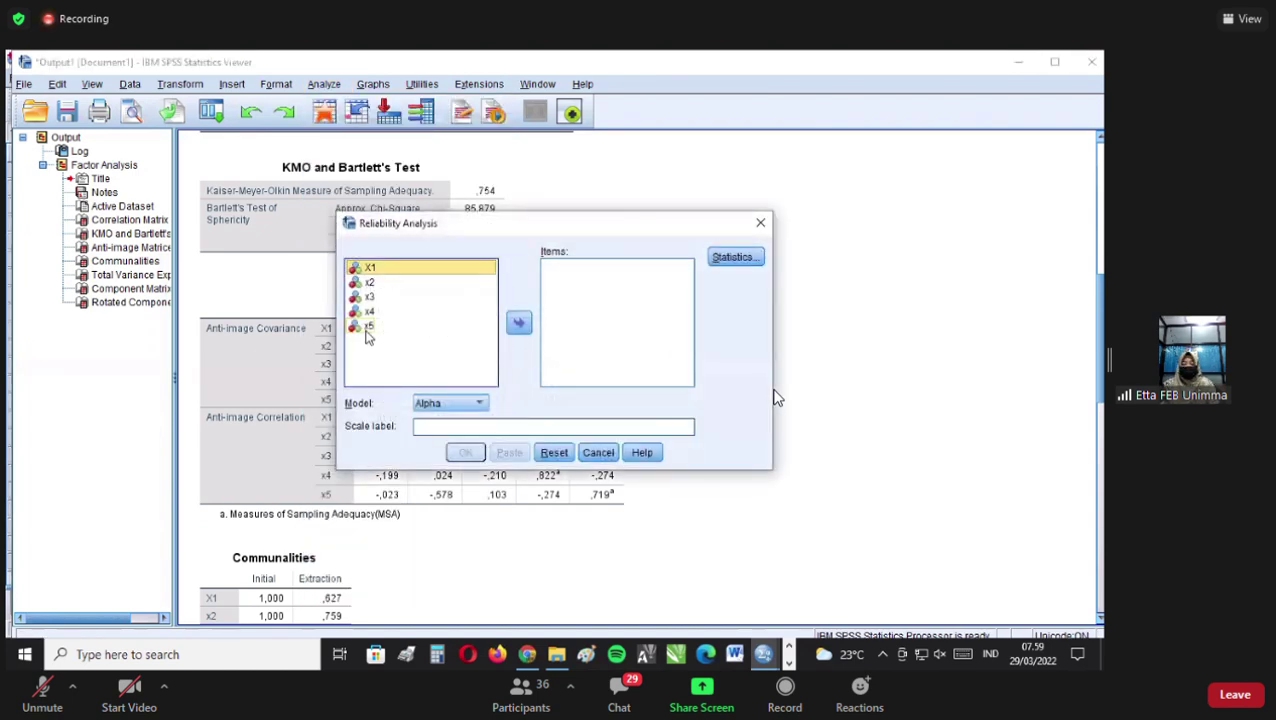
pyautogui.keyDown('shift'); pyautogui.click(366, 334); pyautogui.keyUp('shift')
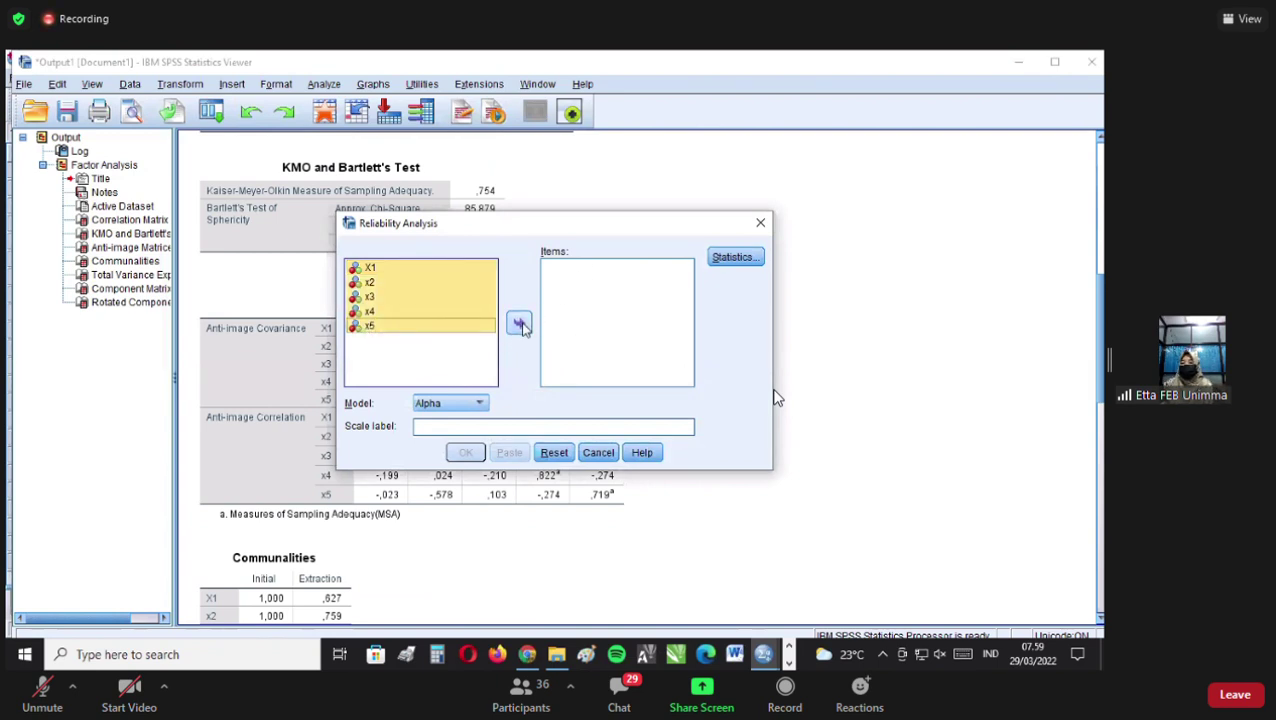
pyautogui.click(520, 324)
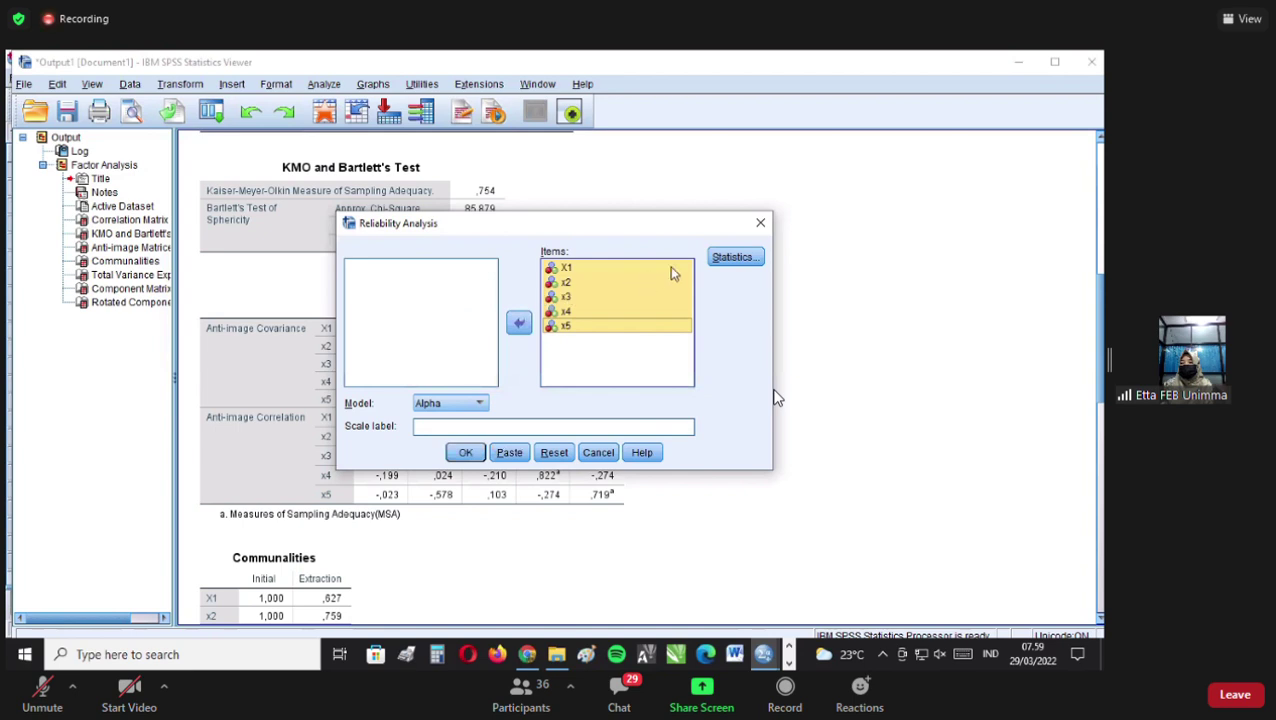
# Include Item, Scale and Scale if item deleted descriptives, summary Means and Variances, and inter-item Correlations and Covariances, and run the reliability analysis.
pyautogui.click(728, 260)
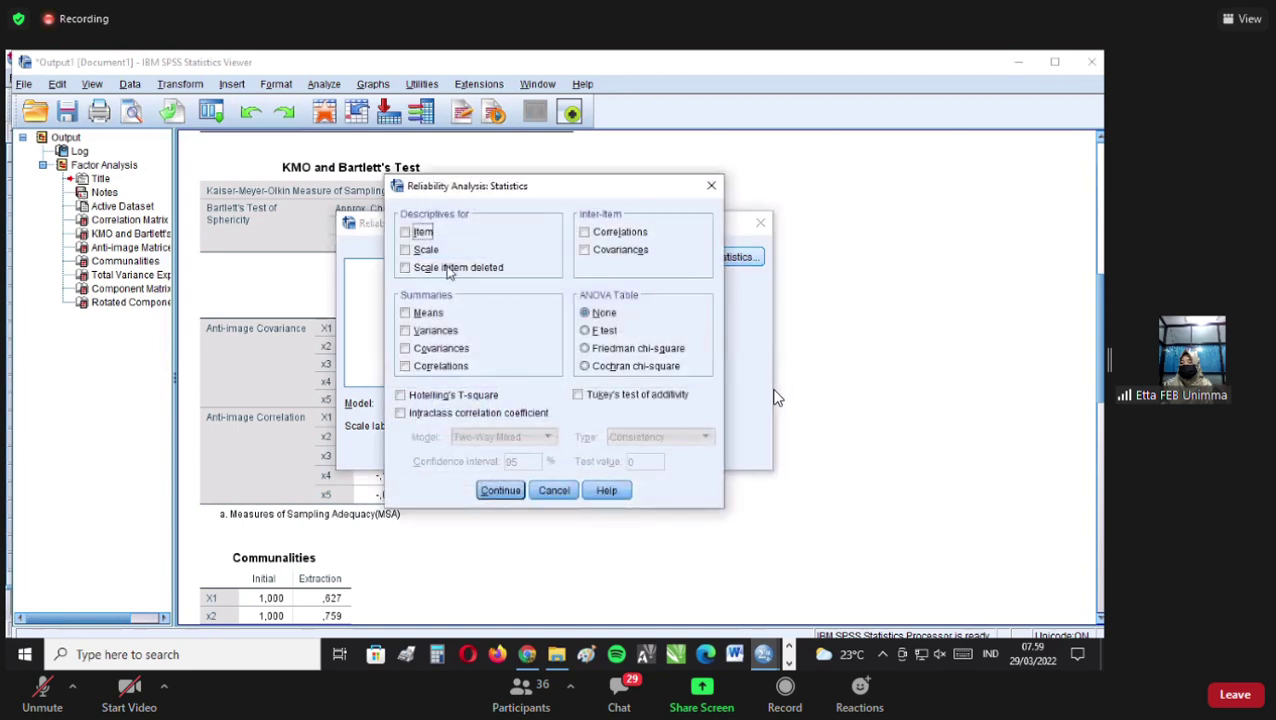
pyautogui.click(405, 232)
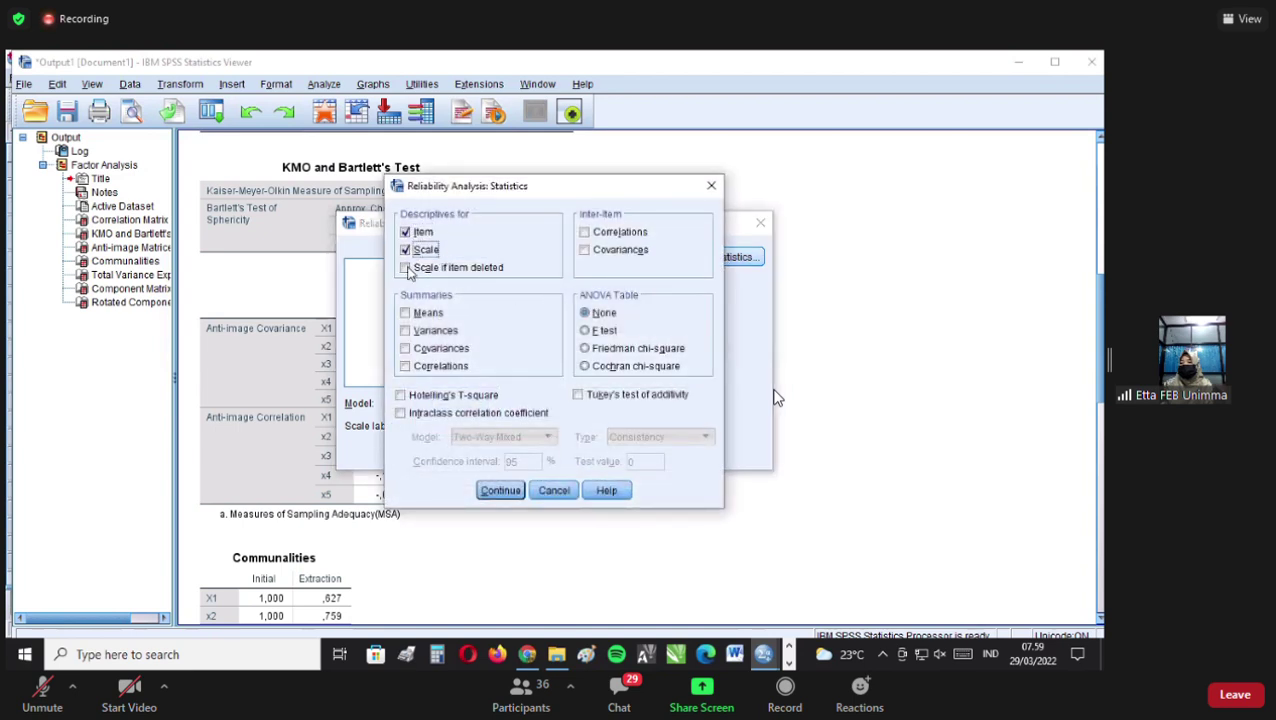
pyautogui.click(405, 268)
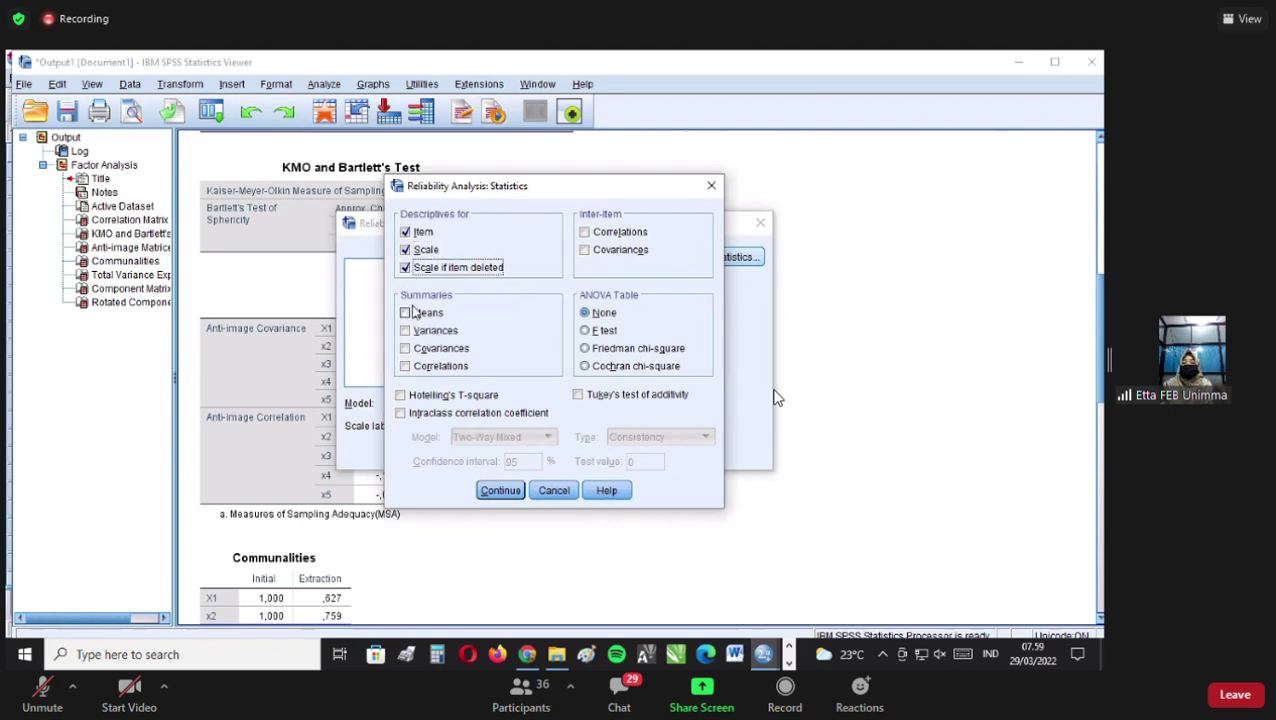
pyautogui.click(406, 313)
pyautogui.click(405, 331)
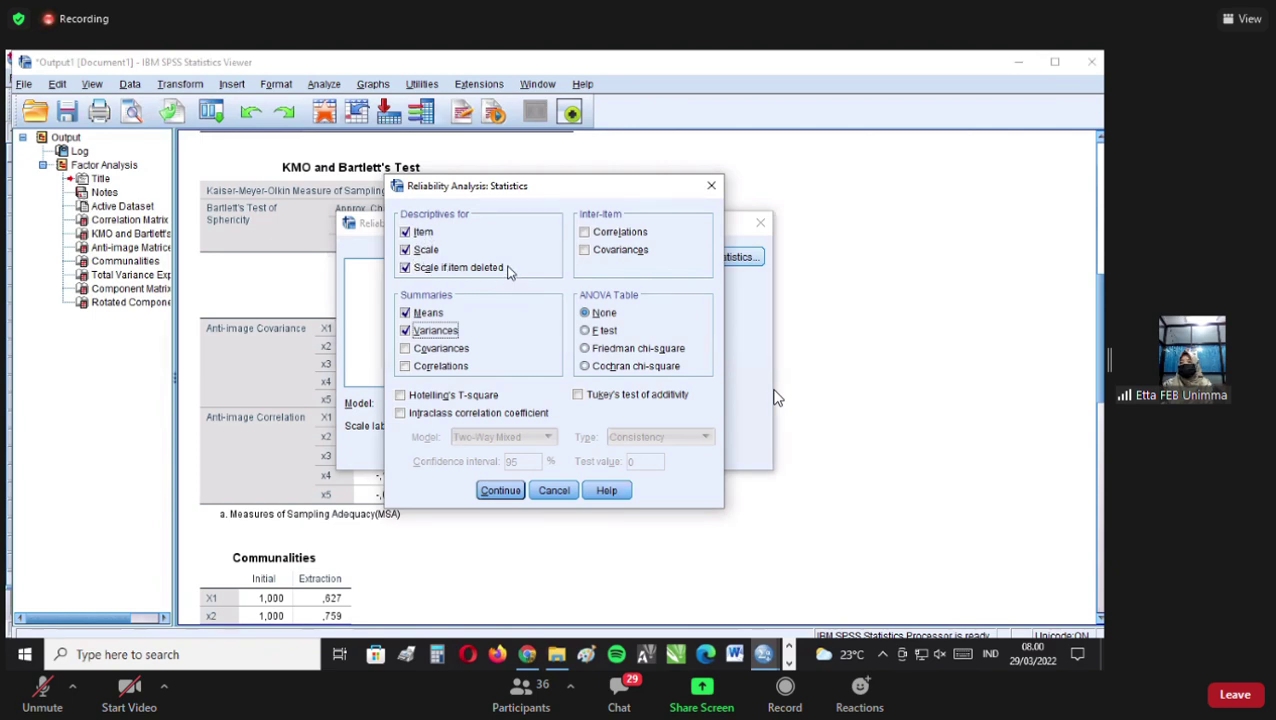
pyautogui.click(586, 252)
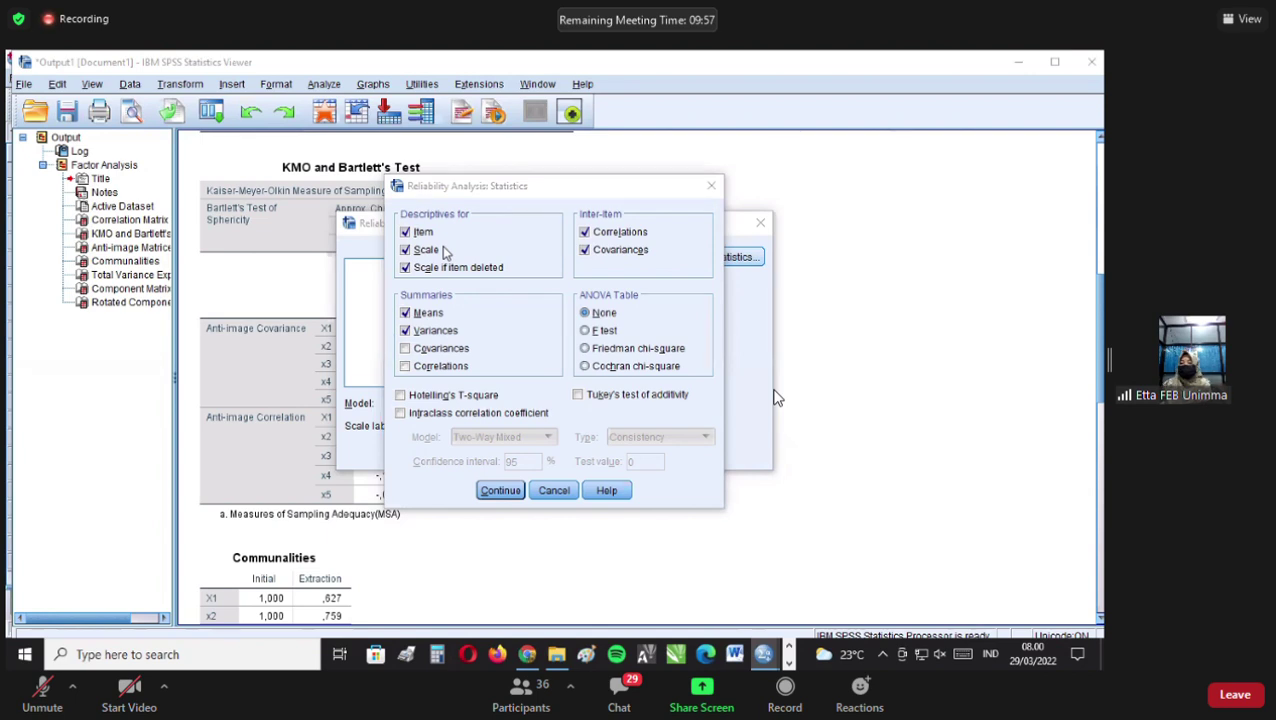
pyautogui.click(500, 491)
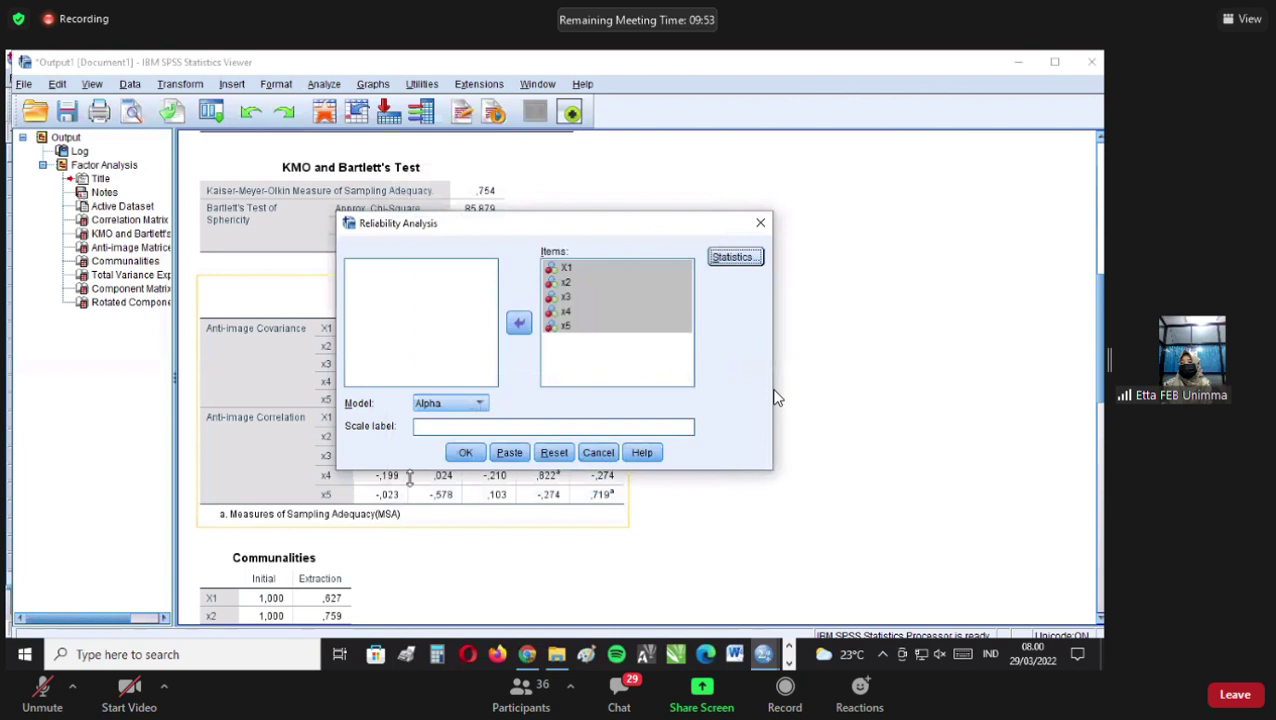
pyautogui.click(465, 452)
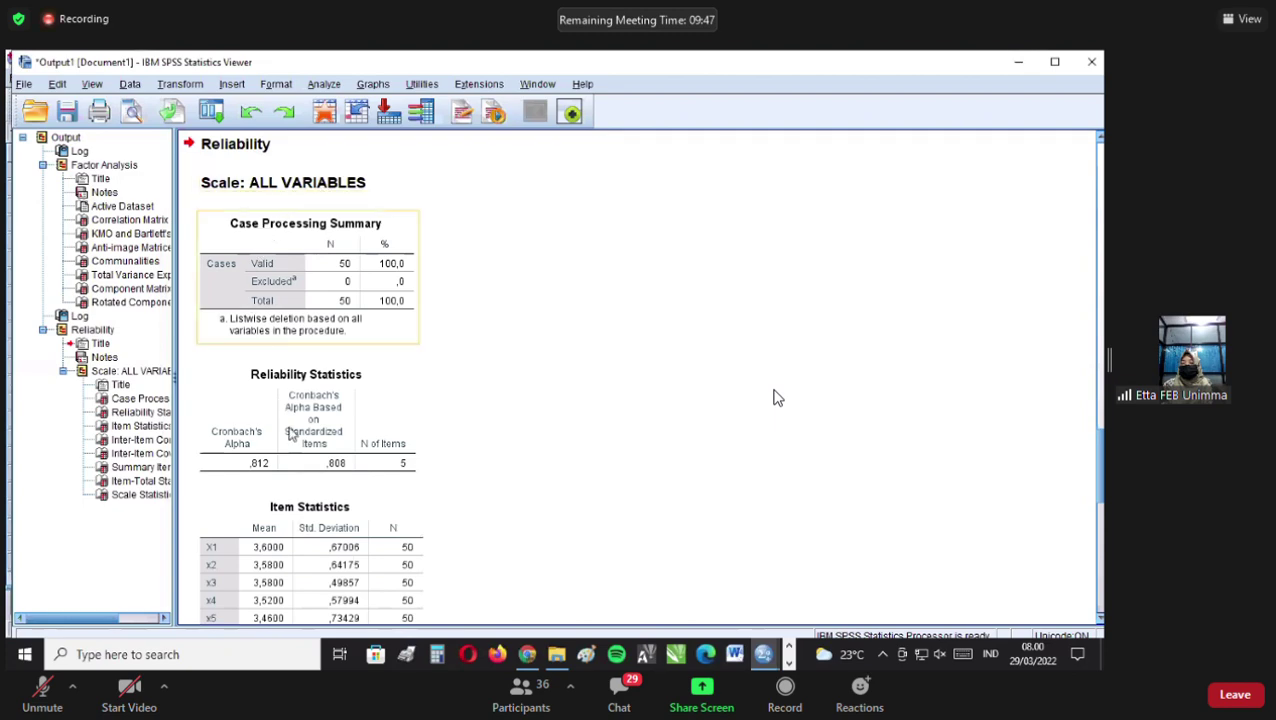
# Examine the reliability output, including Reliability Statistics, Item Statistics, the inter-item matrices, Summary Item Statistics and Item-Total Statistics.
pyautogui.scroll(-5, 305, 464)
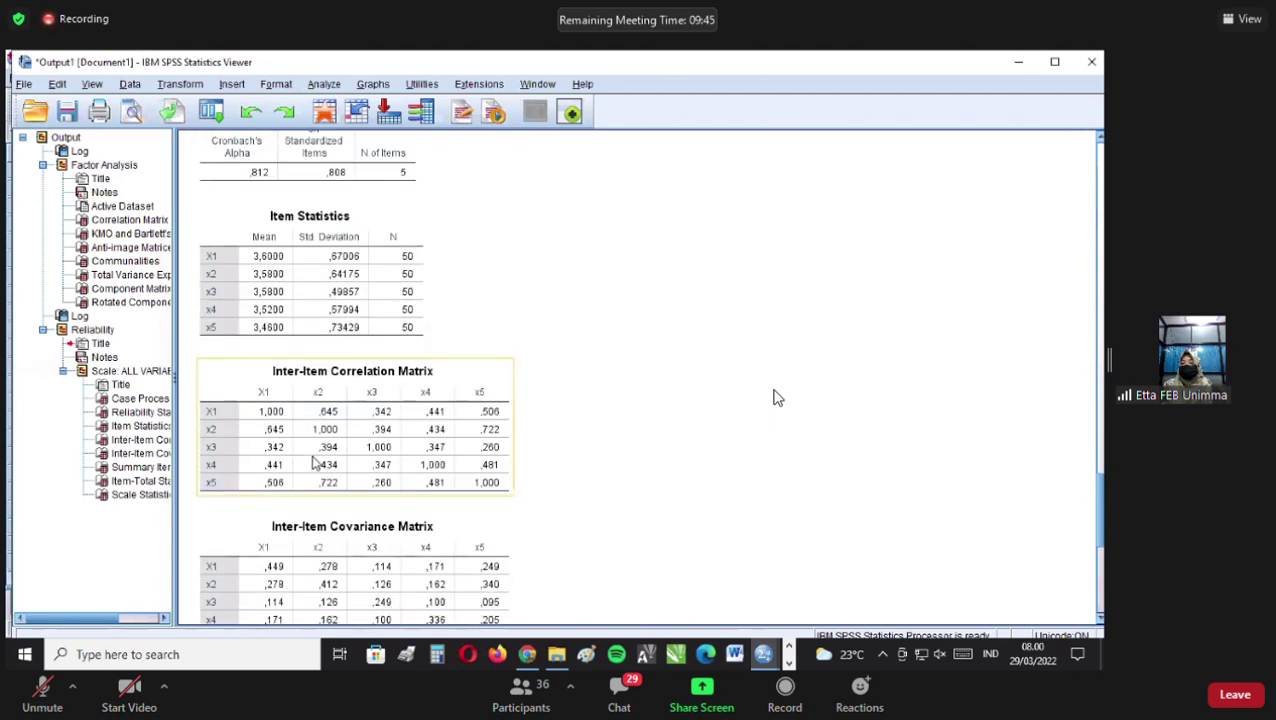
pyautogui.scroll(-7, 305, 464)
pyautogui.scroll(7, 322, 453)
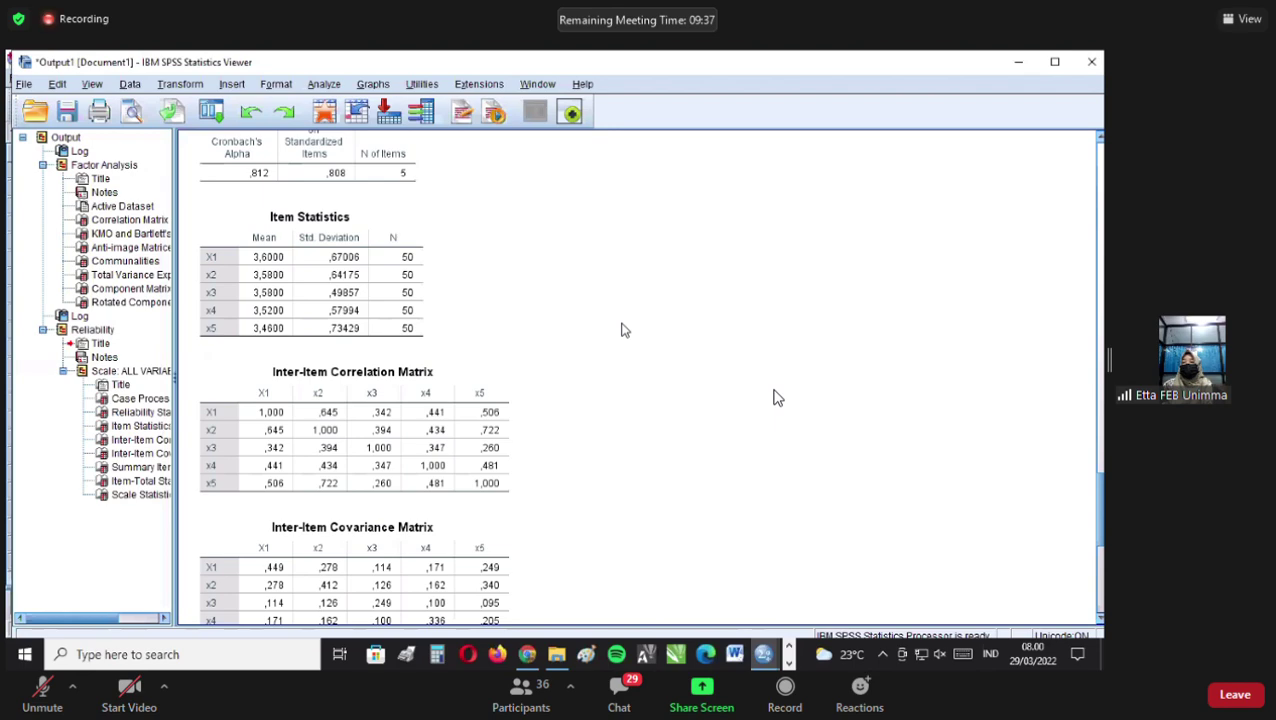
pyautogui.scroll(7, 621, 330)
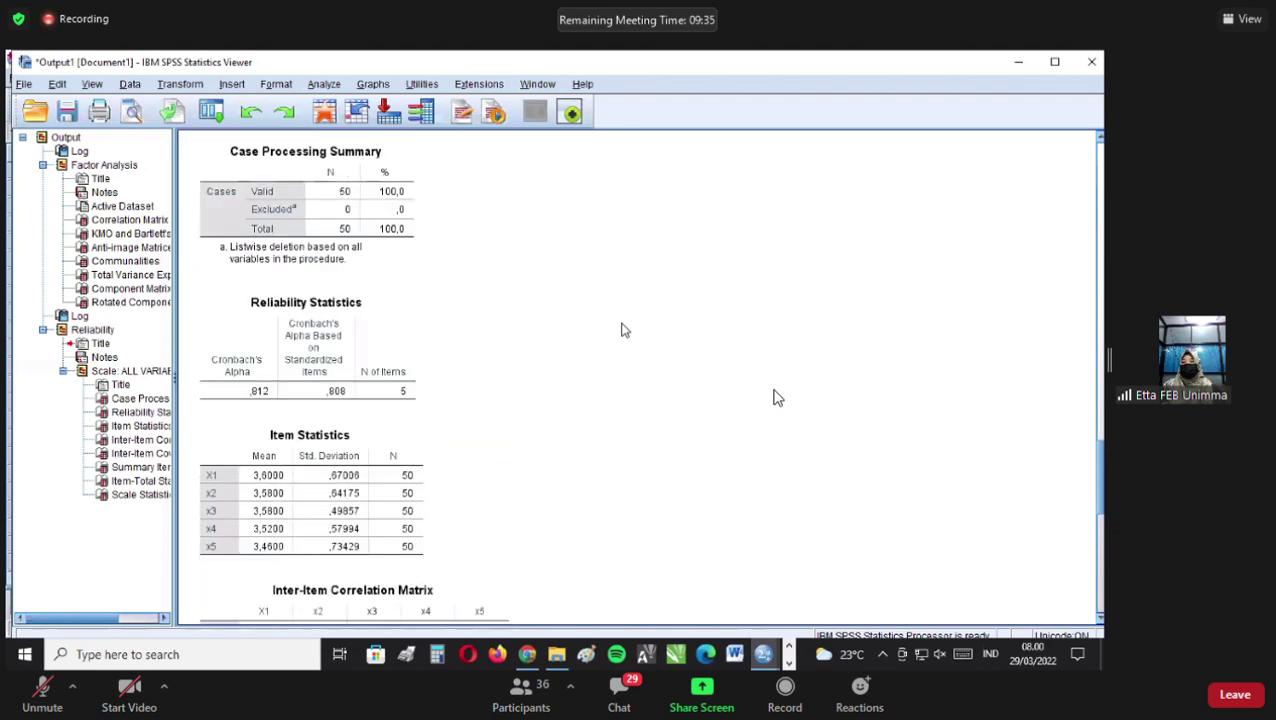
pyautogui.scroll(-3, 621, 330)
pyautogui.click(272, 389)
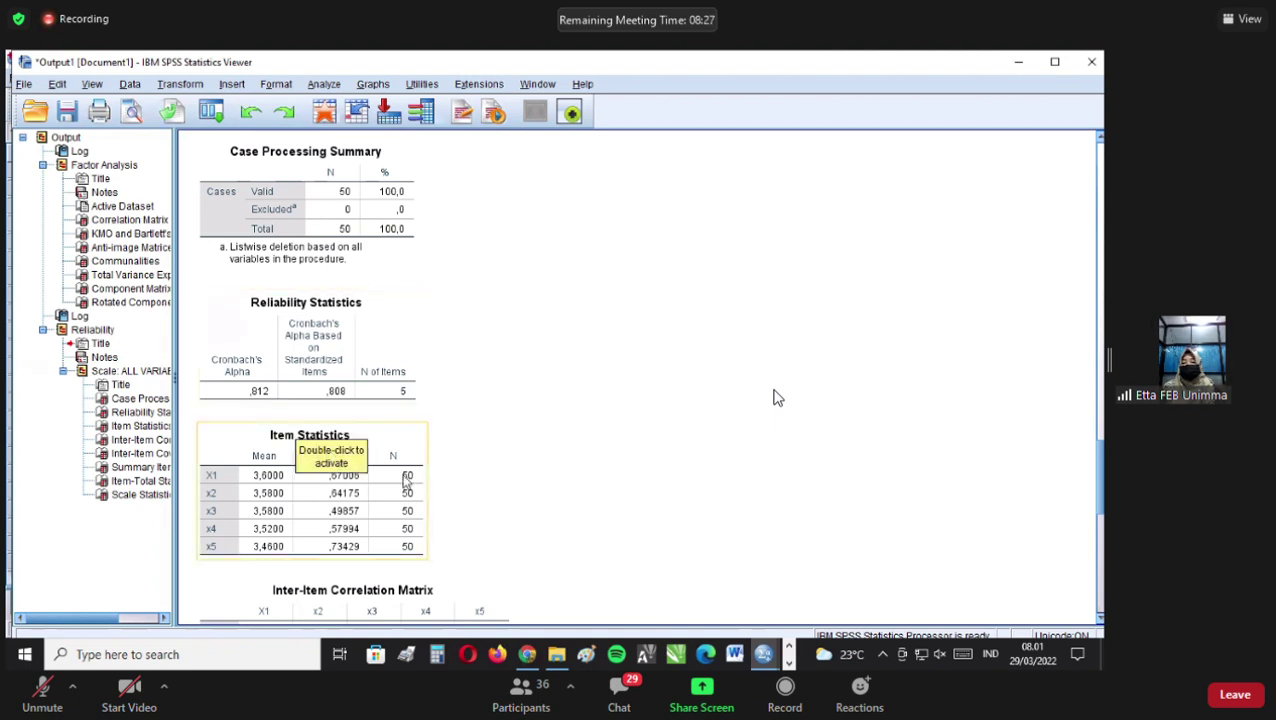
pyautogui.scroll(-5, 410, 478)
pyautogui.scroll(-5, 415, 481)
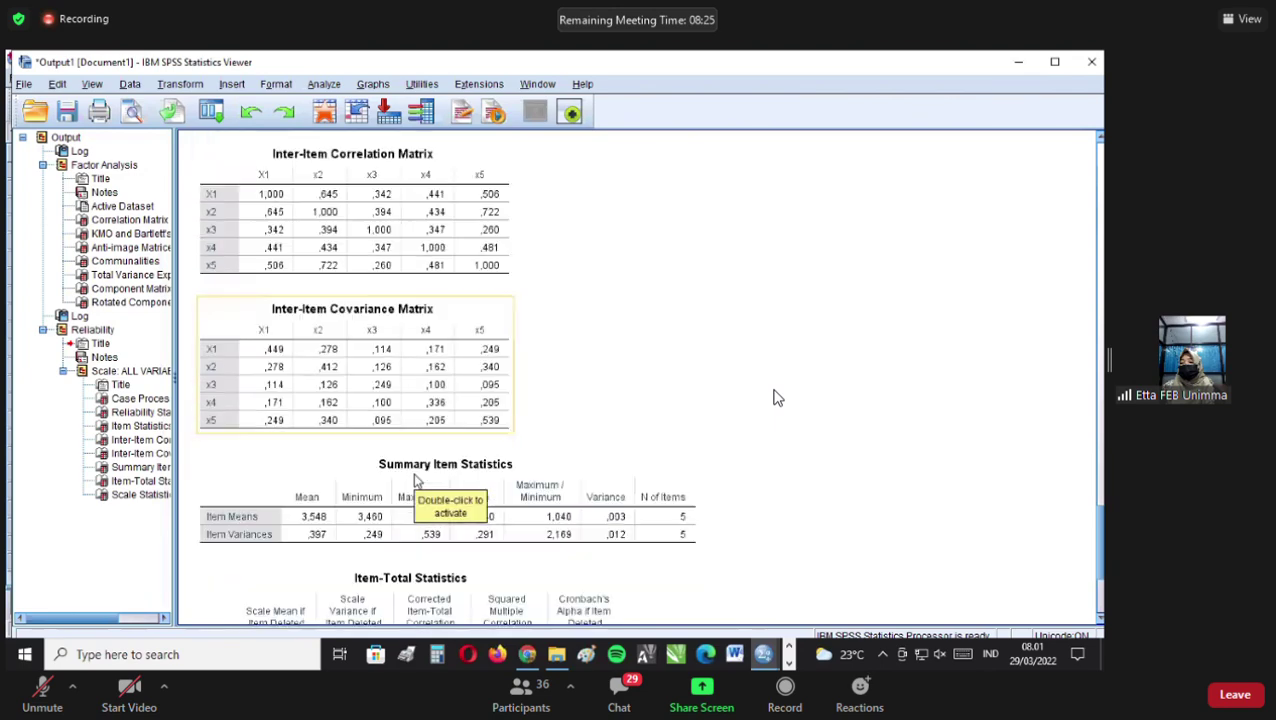
pyautogui.scroll(-3, 415, 480)
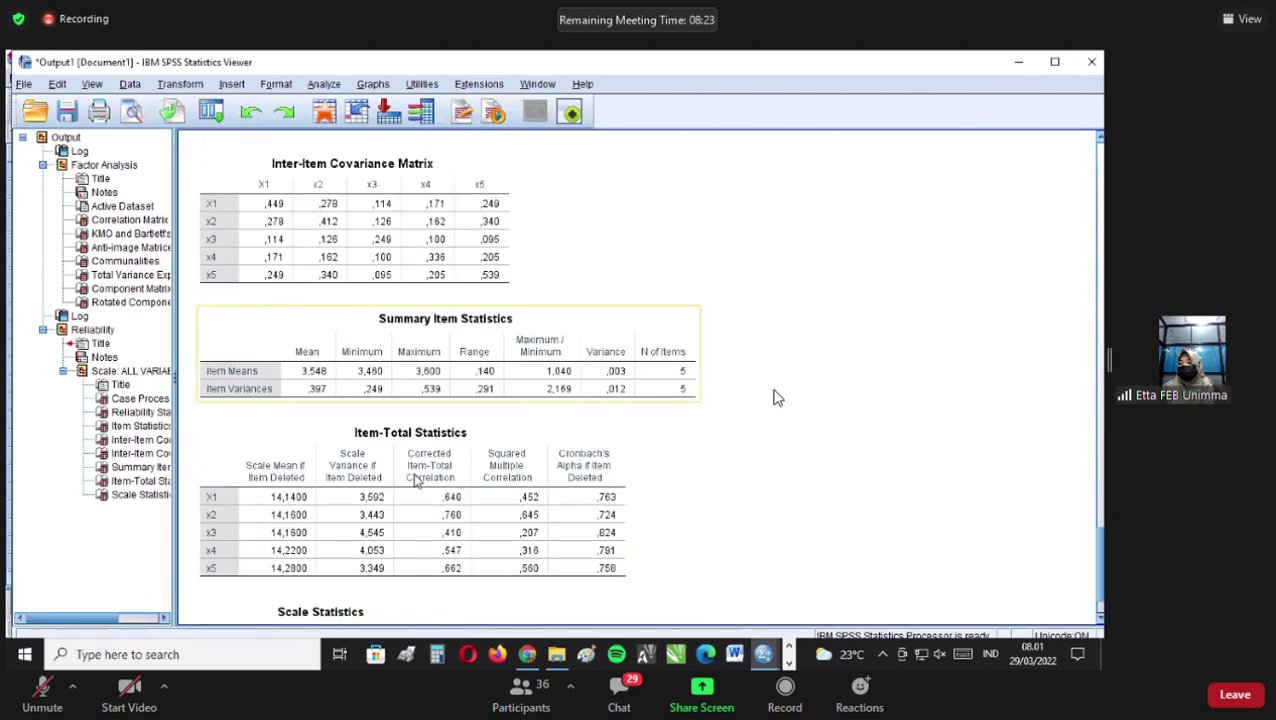
# Review the Item-Total Statistics and Summary Item Statistics tables, and check the overall Cronbach's alpha in Reliability Statistics along with the Item Statistics.
pyautogui.scroll(-2, 417, 480)
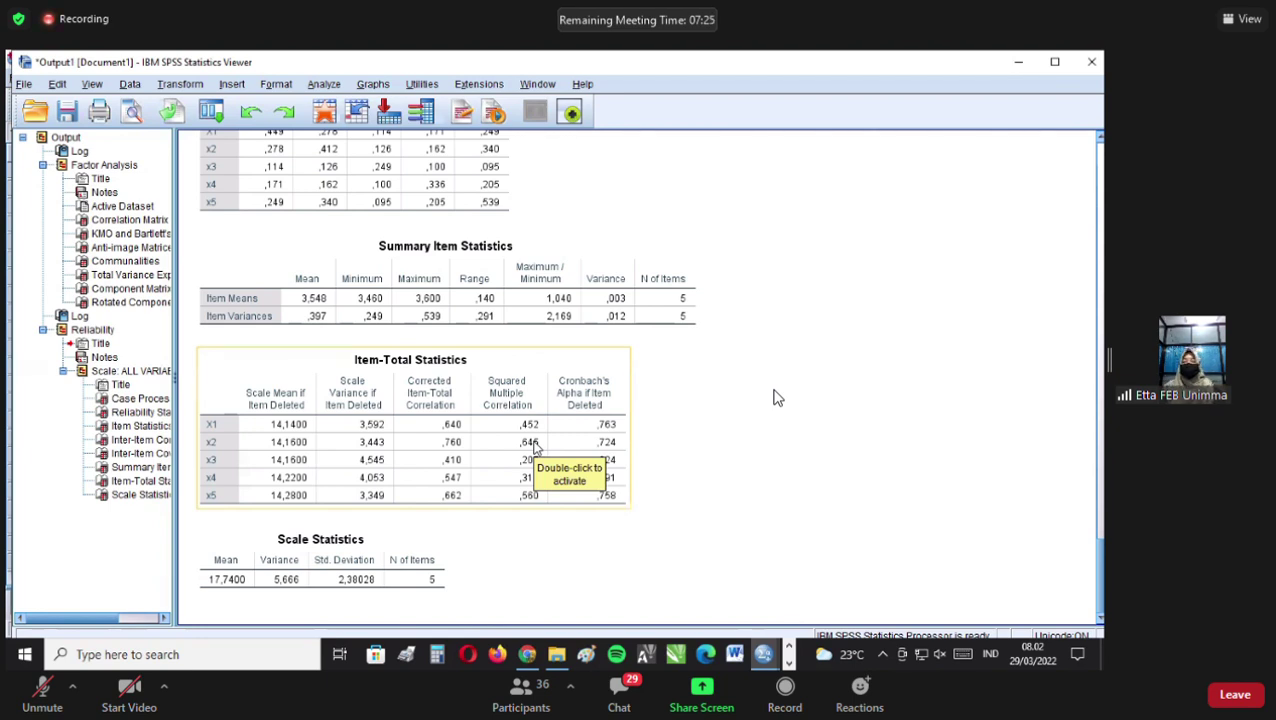
pyautogui.click(580, 316)
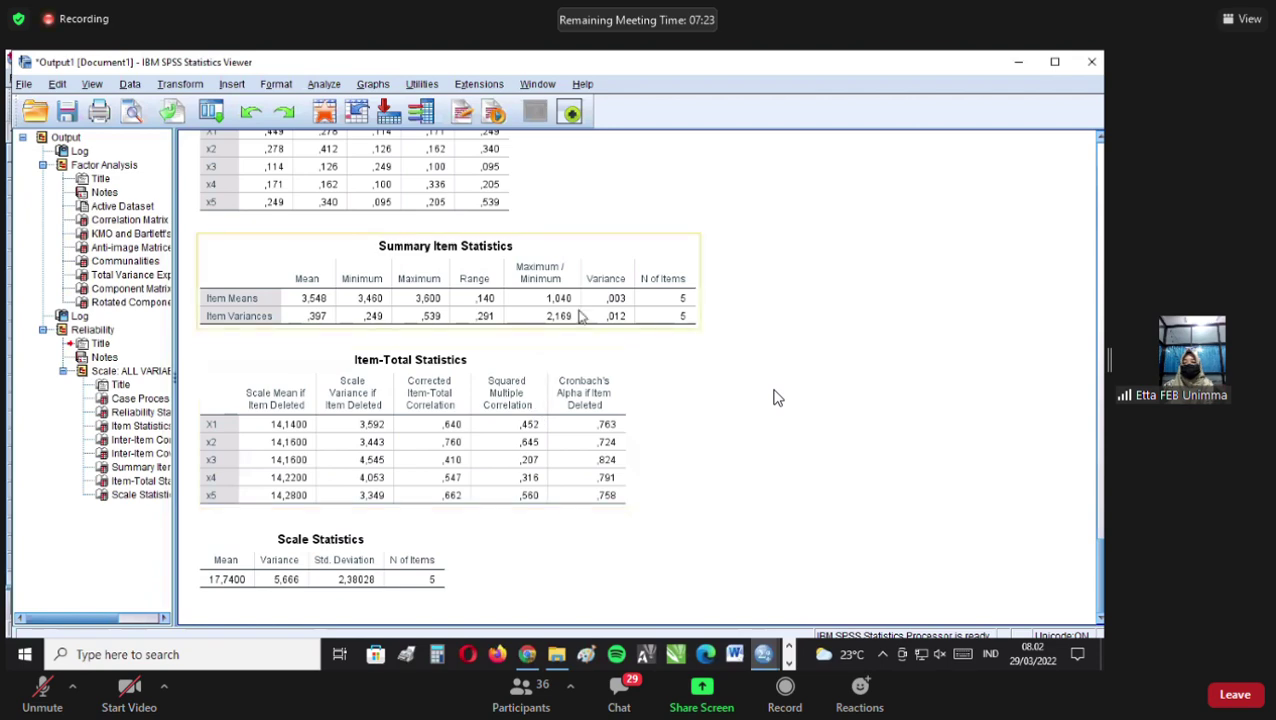
pyautogui.scroll(3, 645, 445)
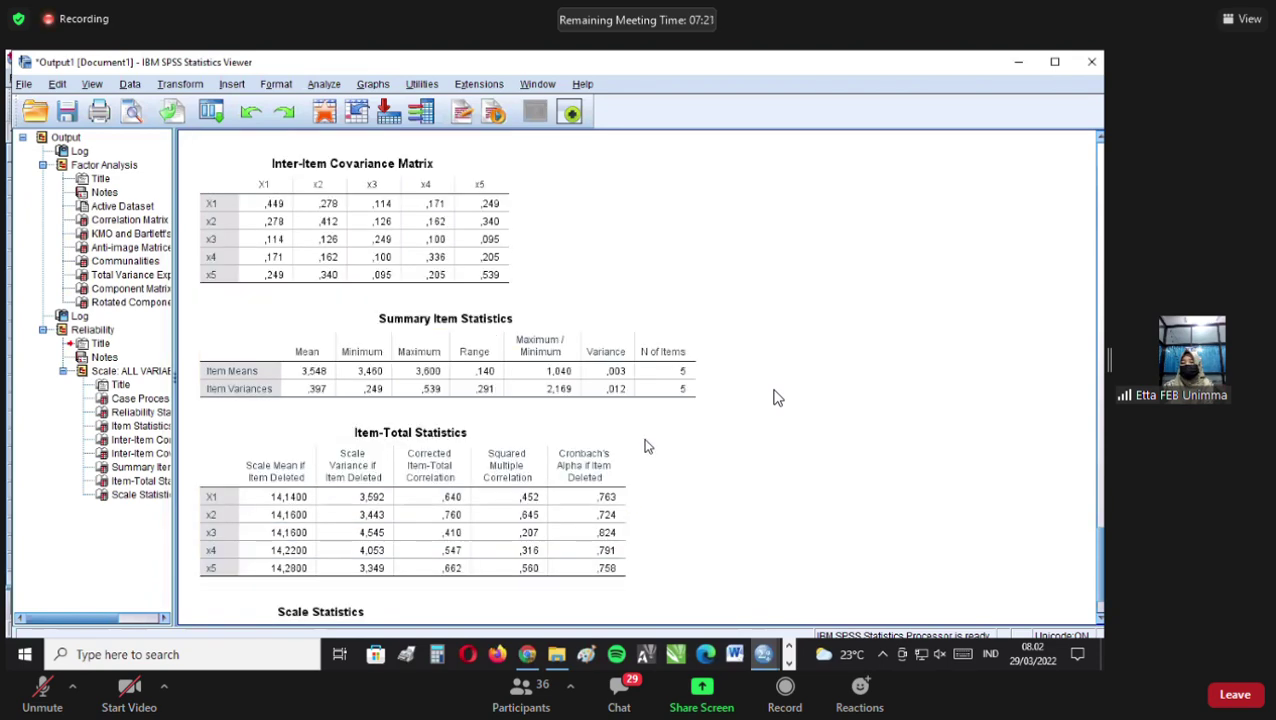
pyautogui.scroll(1, 645, 445)
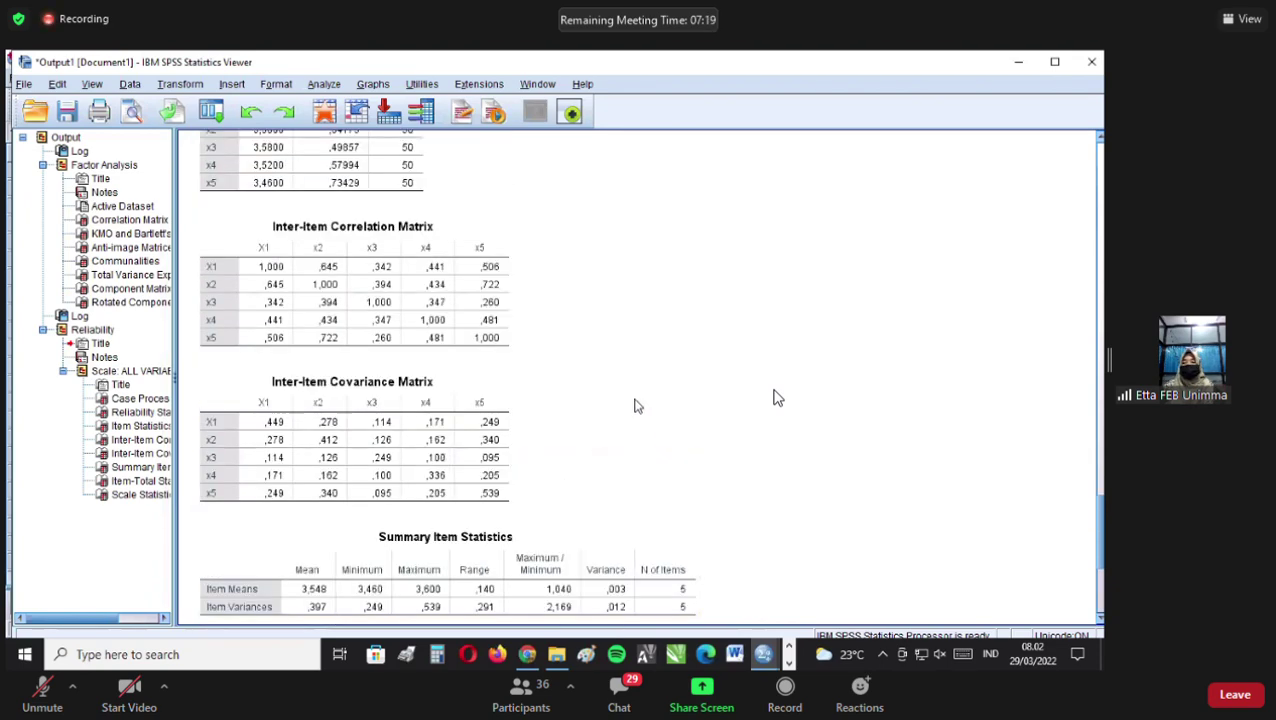
pyautogui.scroll(3, 632, 404)
pyautogui.click(358, 241)
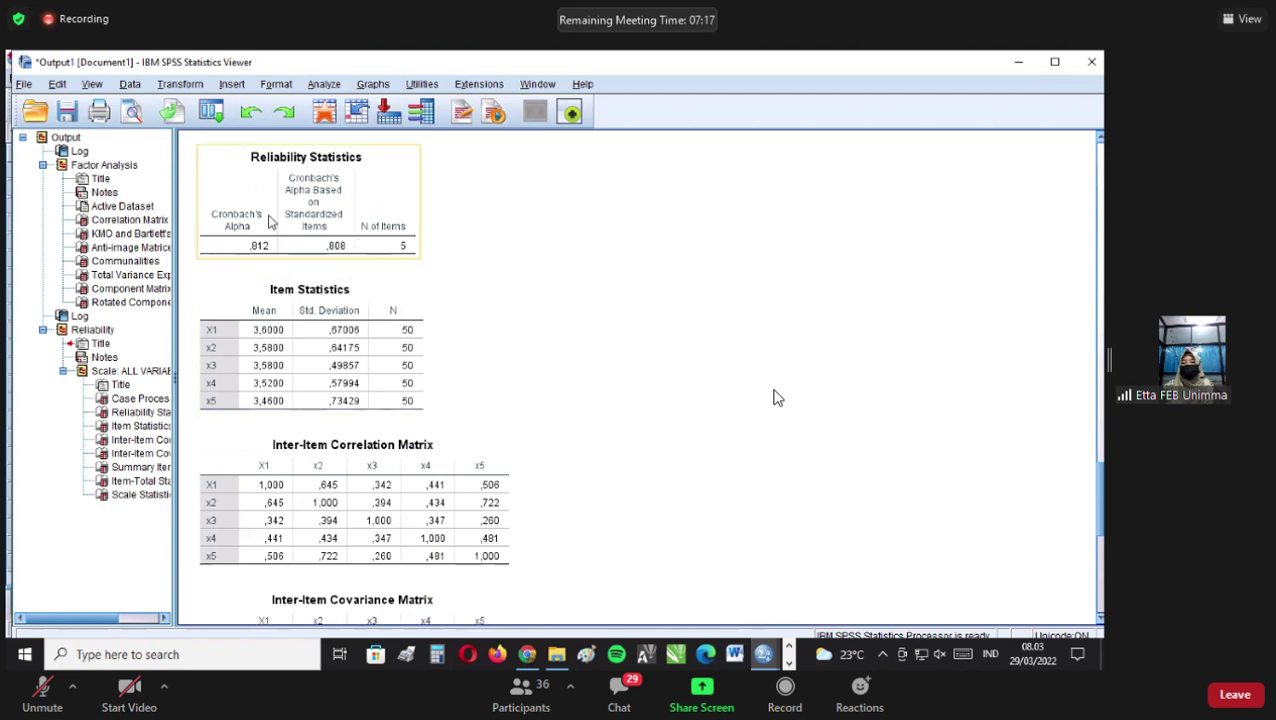
pyautogui.click(344, 367)
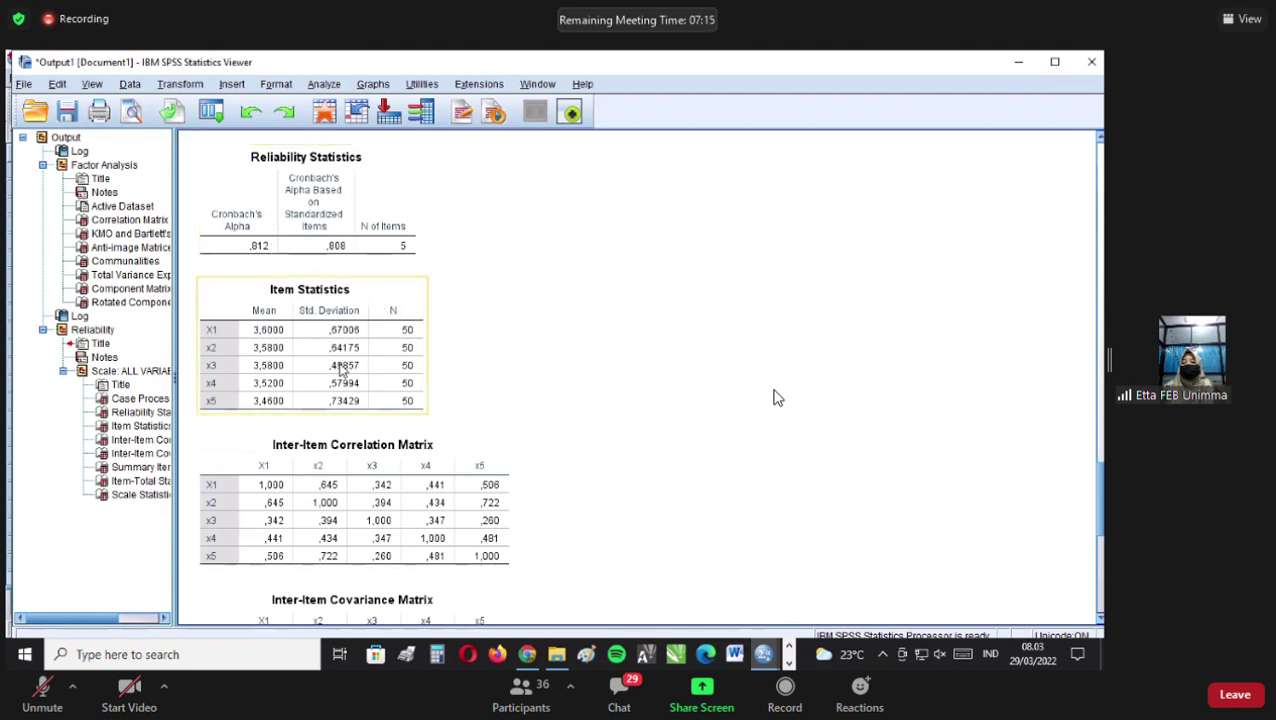
pyautogui.scroll(-4, 344, 367)
pyautogui.click(344, 367)
pyautogui.scroll(2, 350, 372)
pyautogui.click(350, 372)
pyautogui.scroll(6, 350, 372)
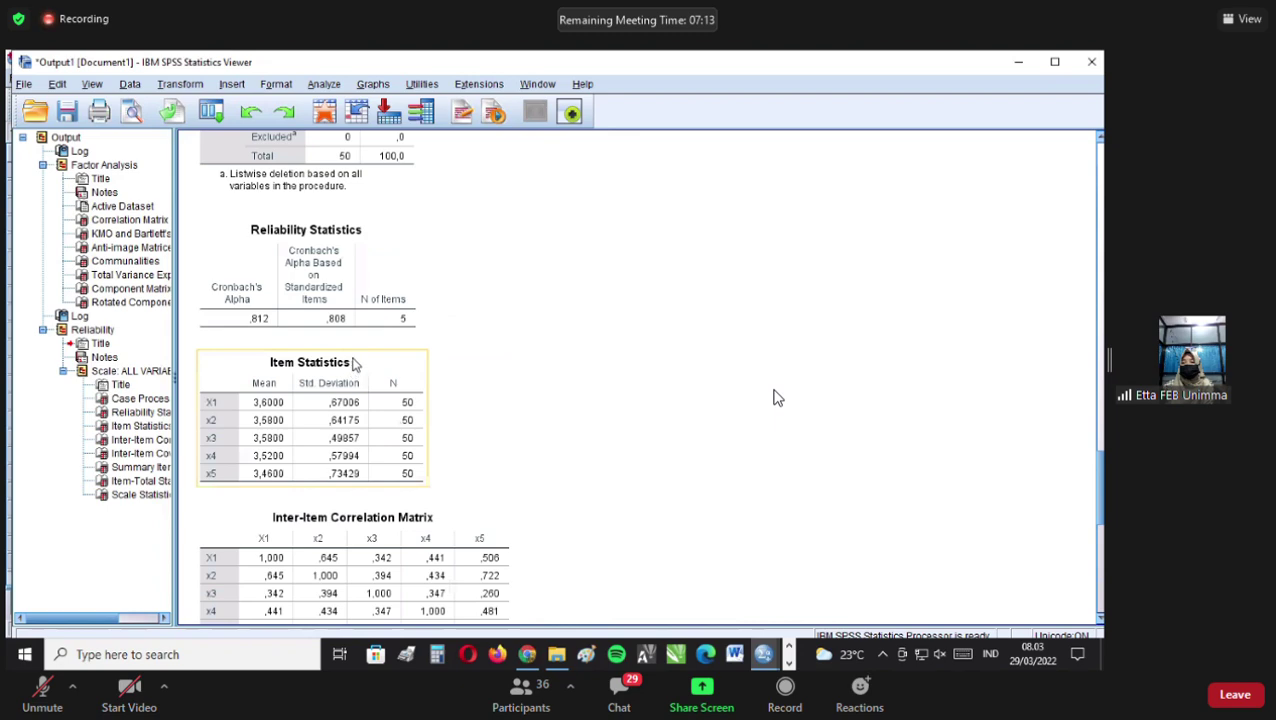
# Examine the Cronbach's Alpha if Item Deleted values for X1 to x5 in the Item-Total Statistics table.
pyautogui.scroll(-10, 354, 363)
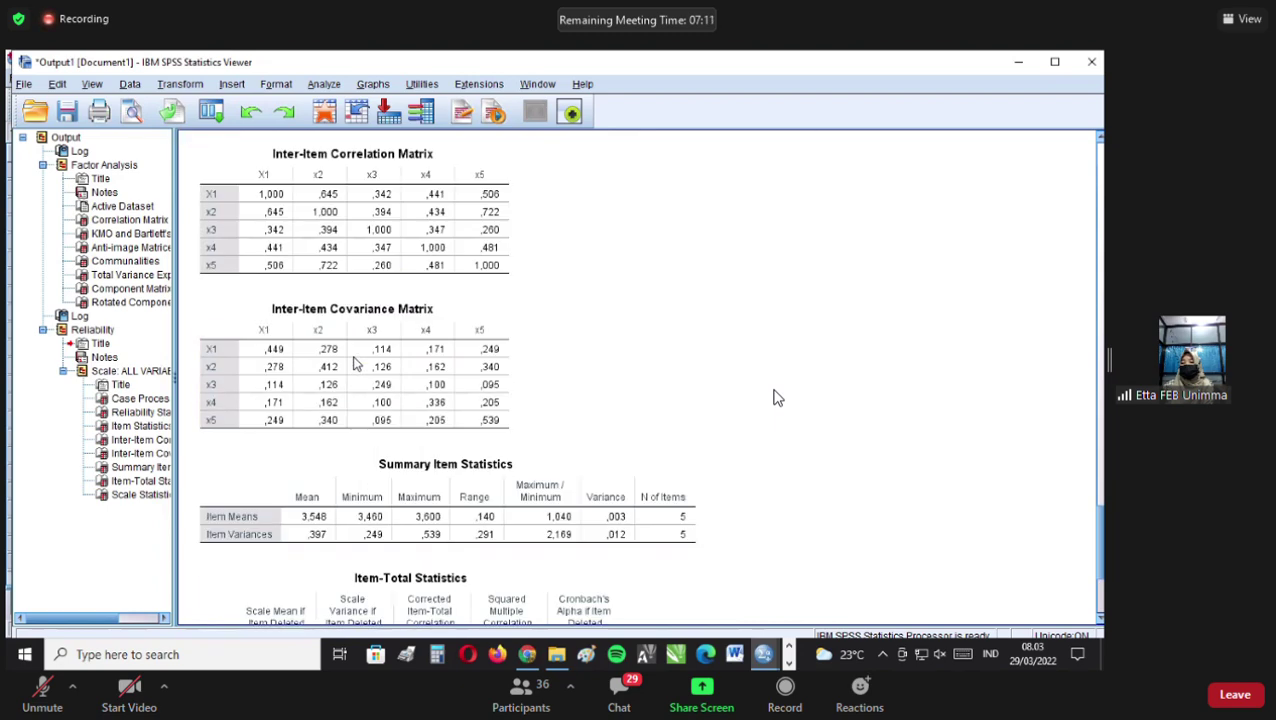
pyautogui.click(357, 377)
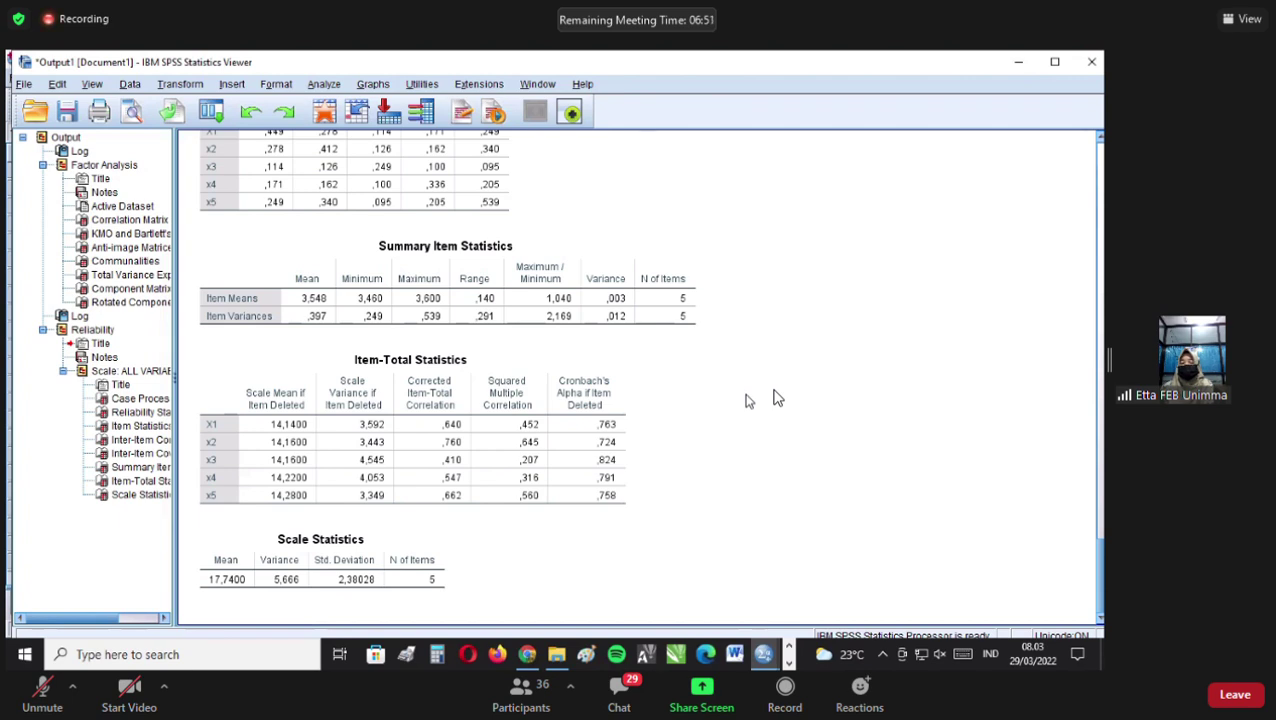
pyautogui.click(620, 505)
pyautogui.click(709, 439)
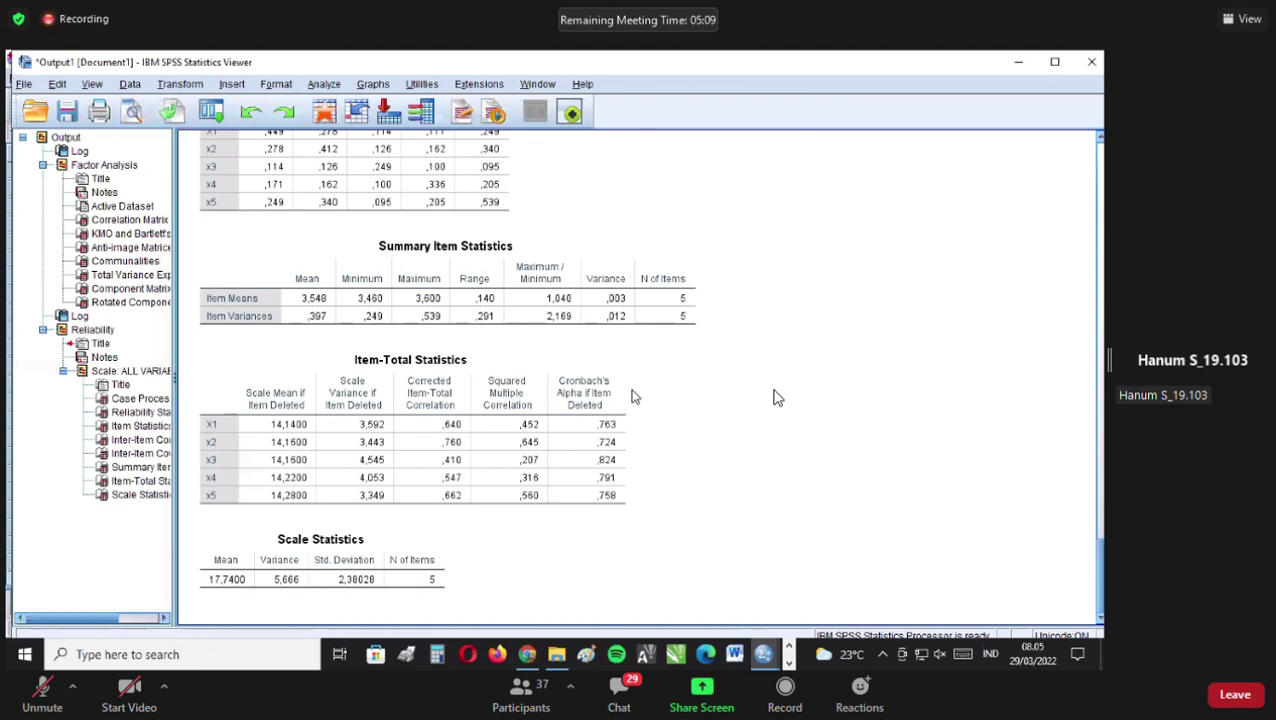
pyautogui.click(591, 416)
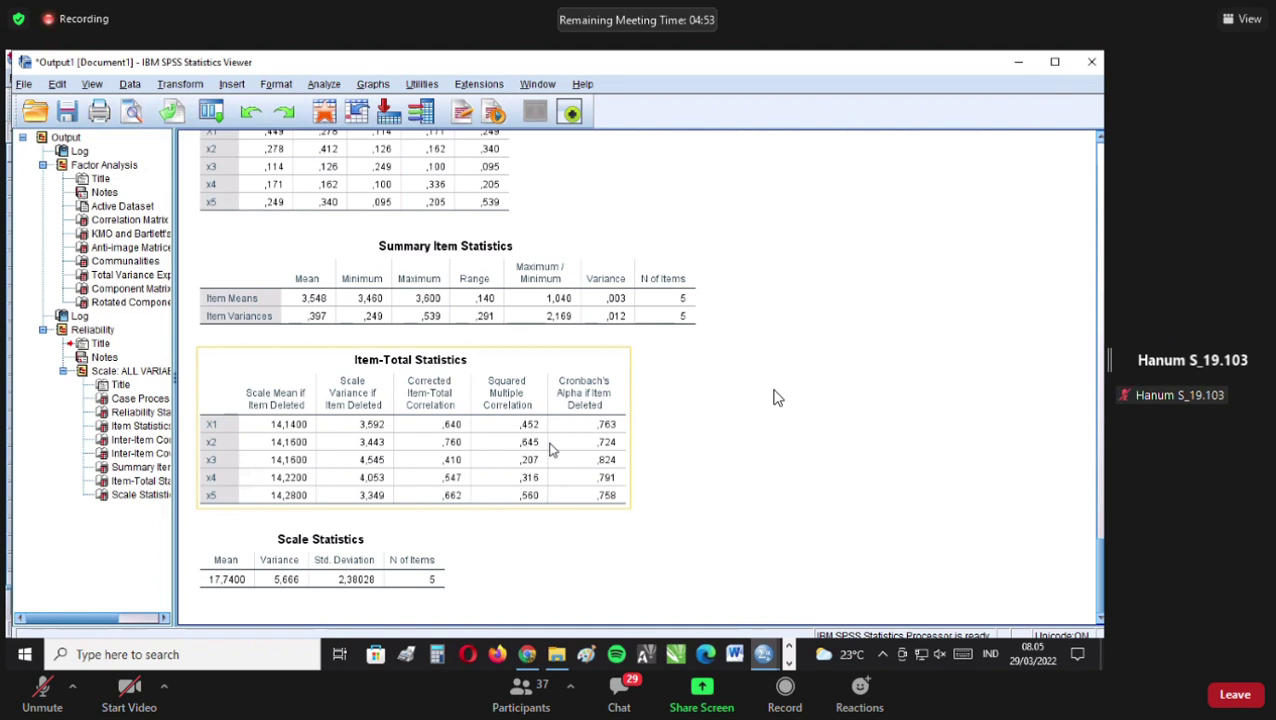
pyautogui.click(612, 466)
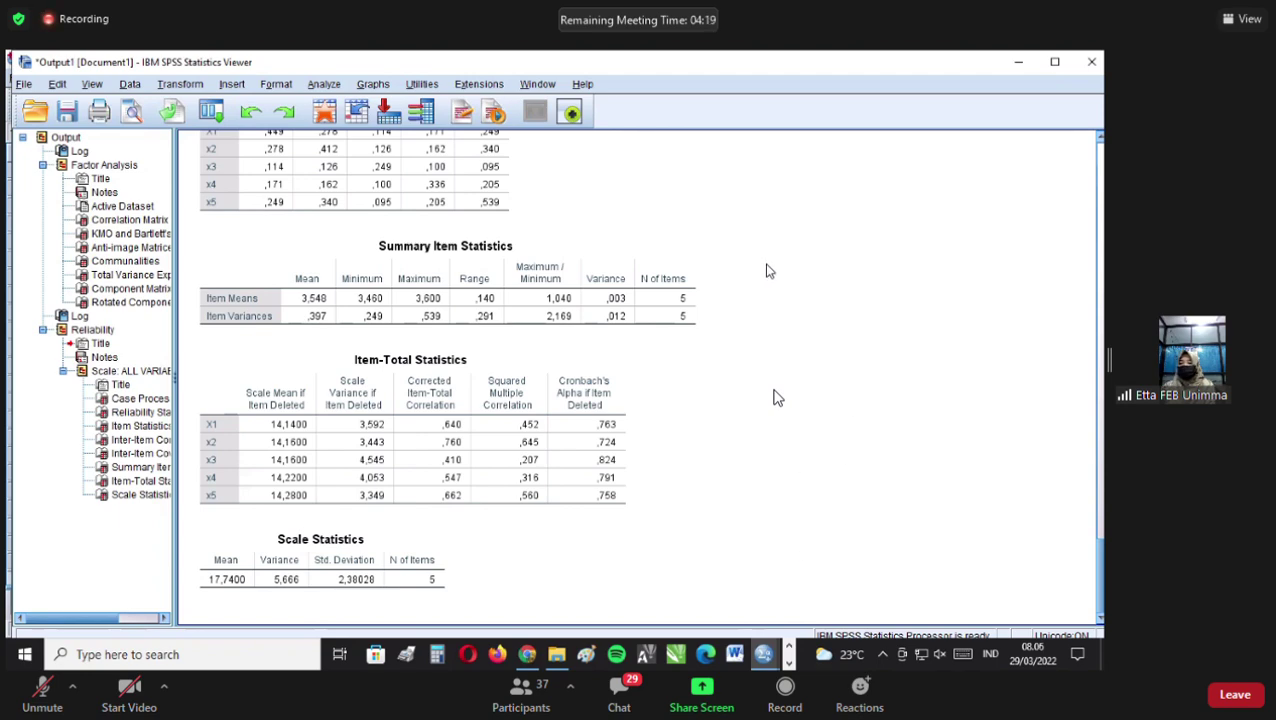
# Recheck the reliability output from the Case Processing Summary and Reliability Statistics through to the inter-item matrices.
pyautogui.scroll(4, 765, 265)
pyautogui.scroll(10, 767, 273)
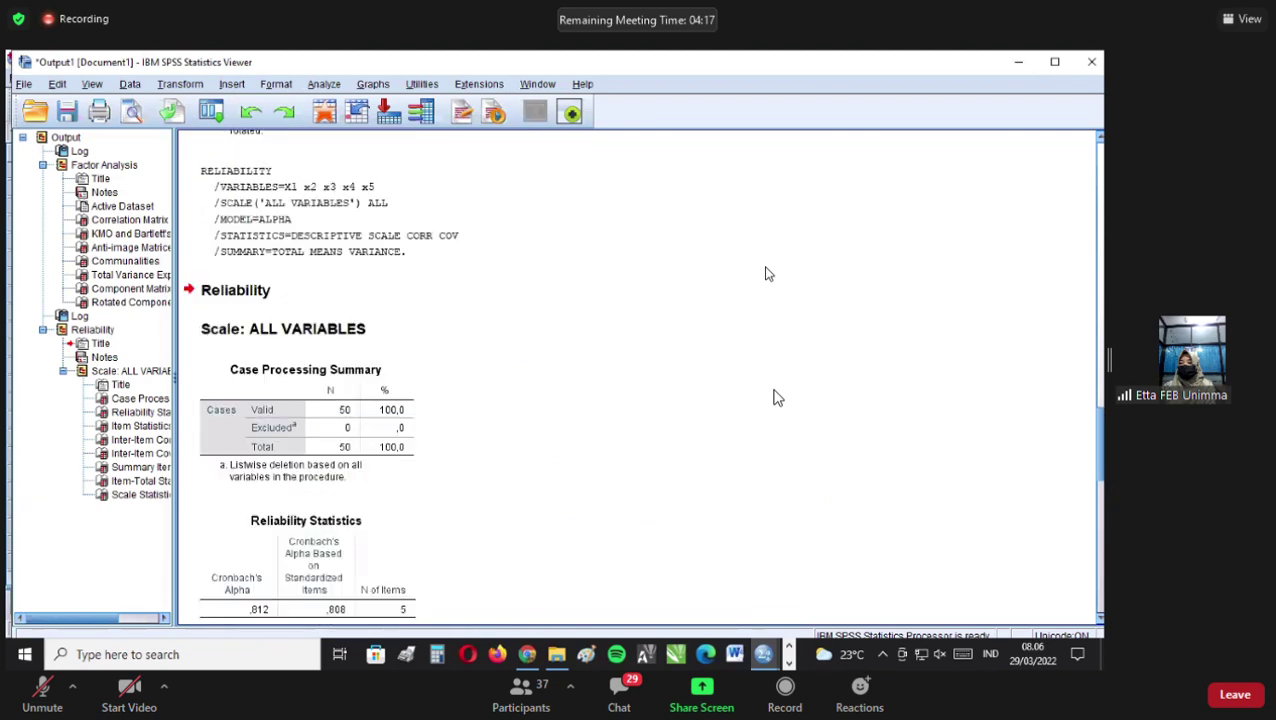
pyautogui.scroll(-4, 767, 275)
pyautogui.scroll(2, 767, 275)
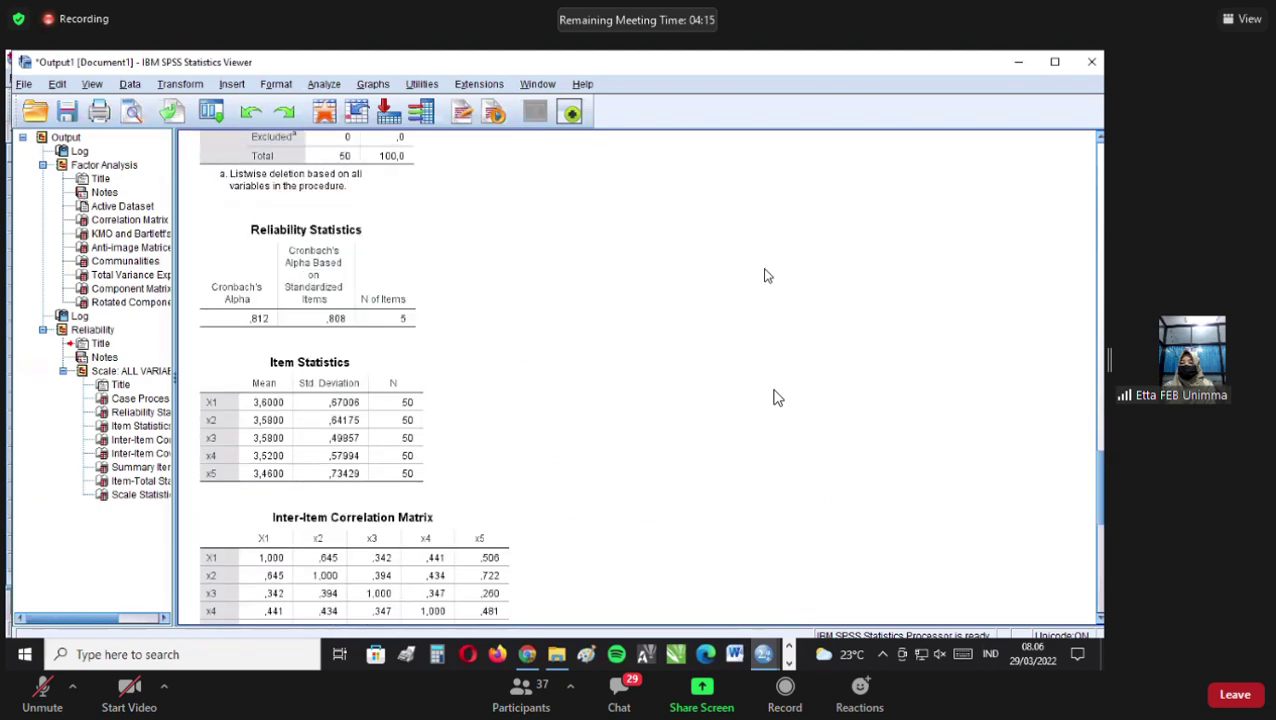
pyautogui.scroll(-4, 767, 275)
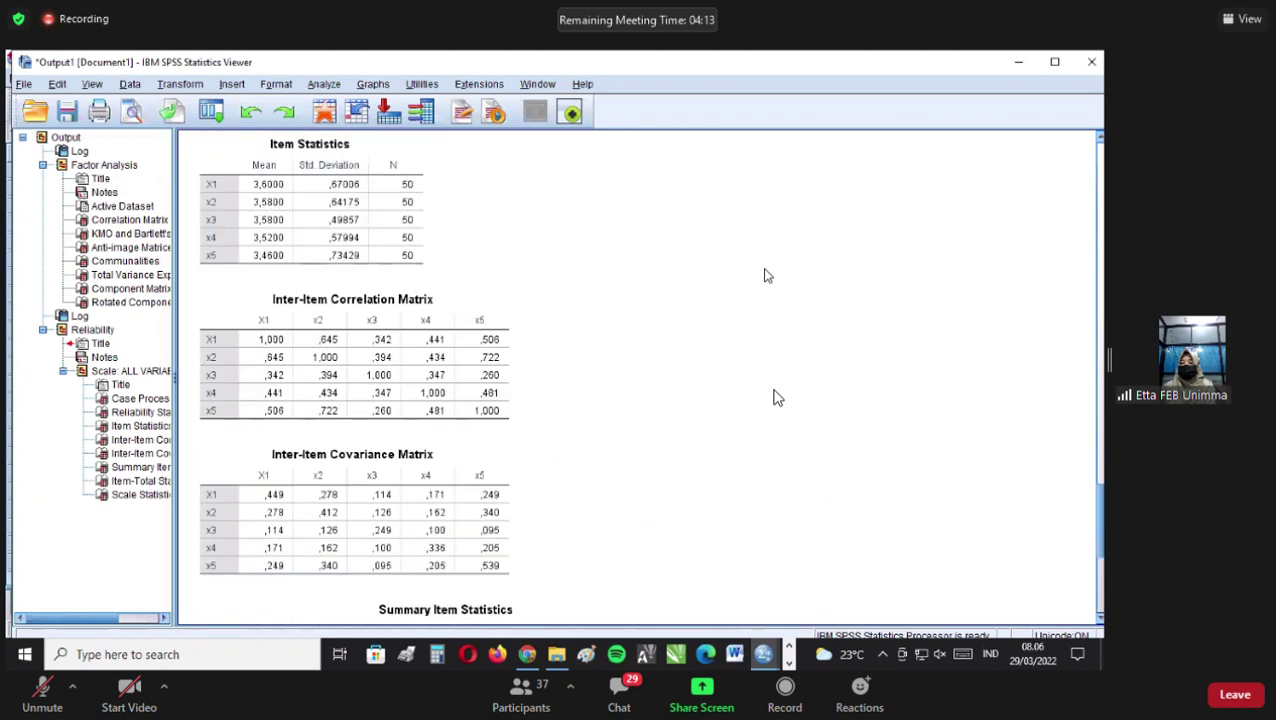